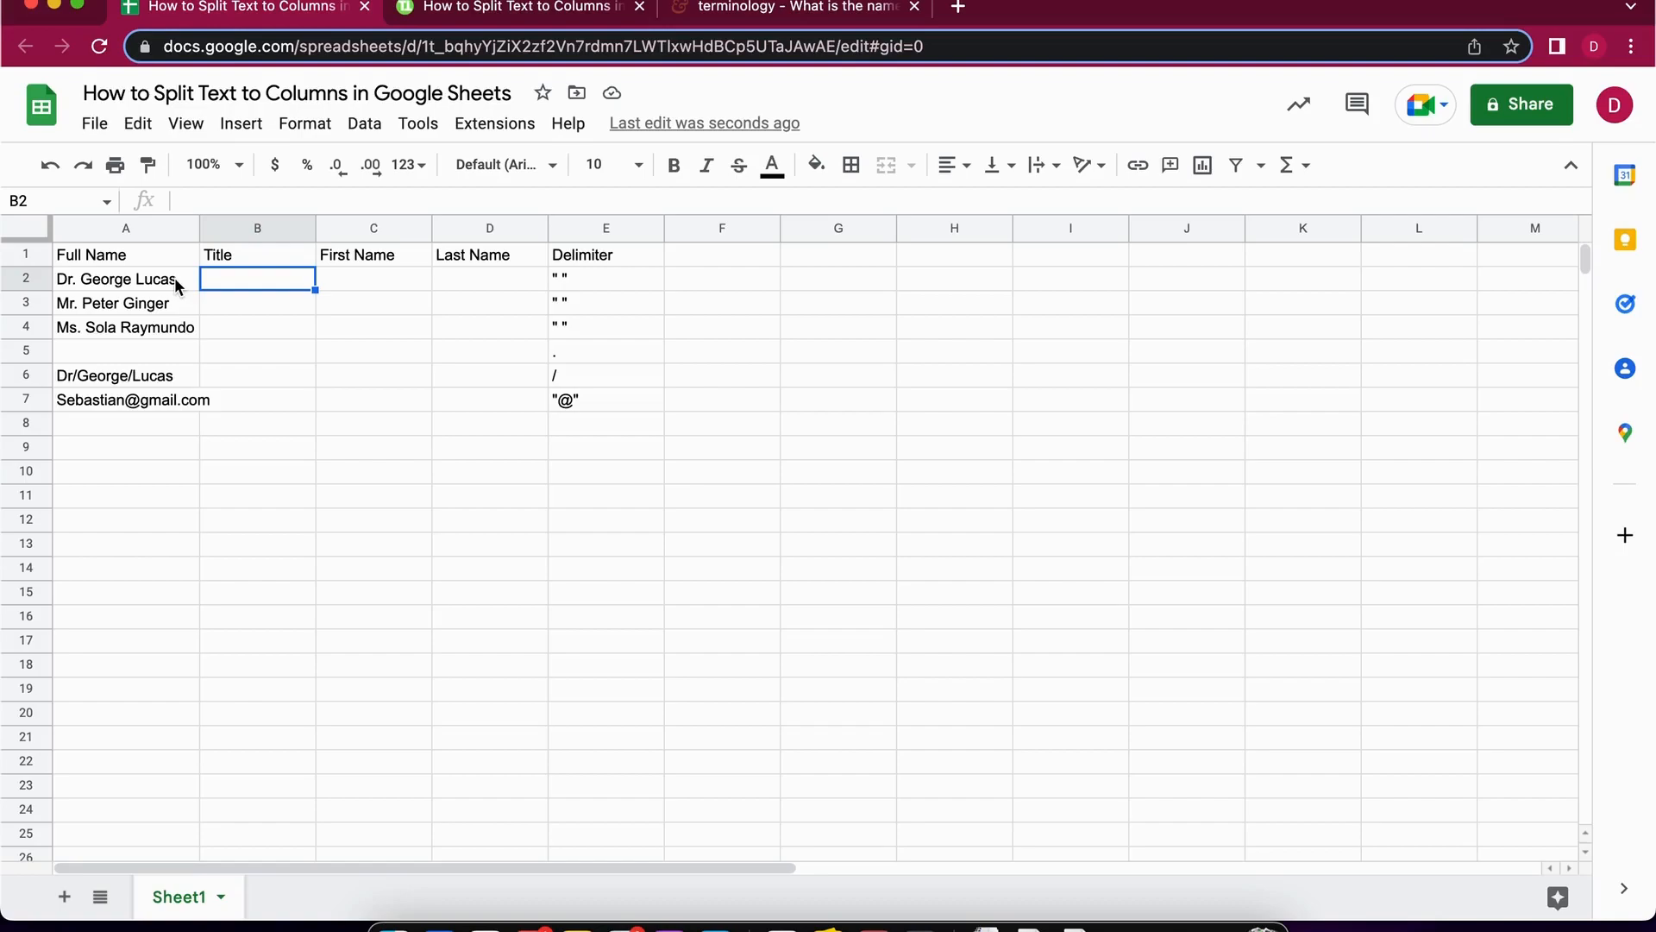
left_click(283, 449)
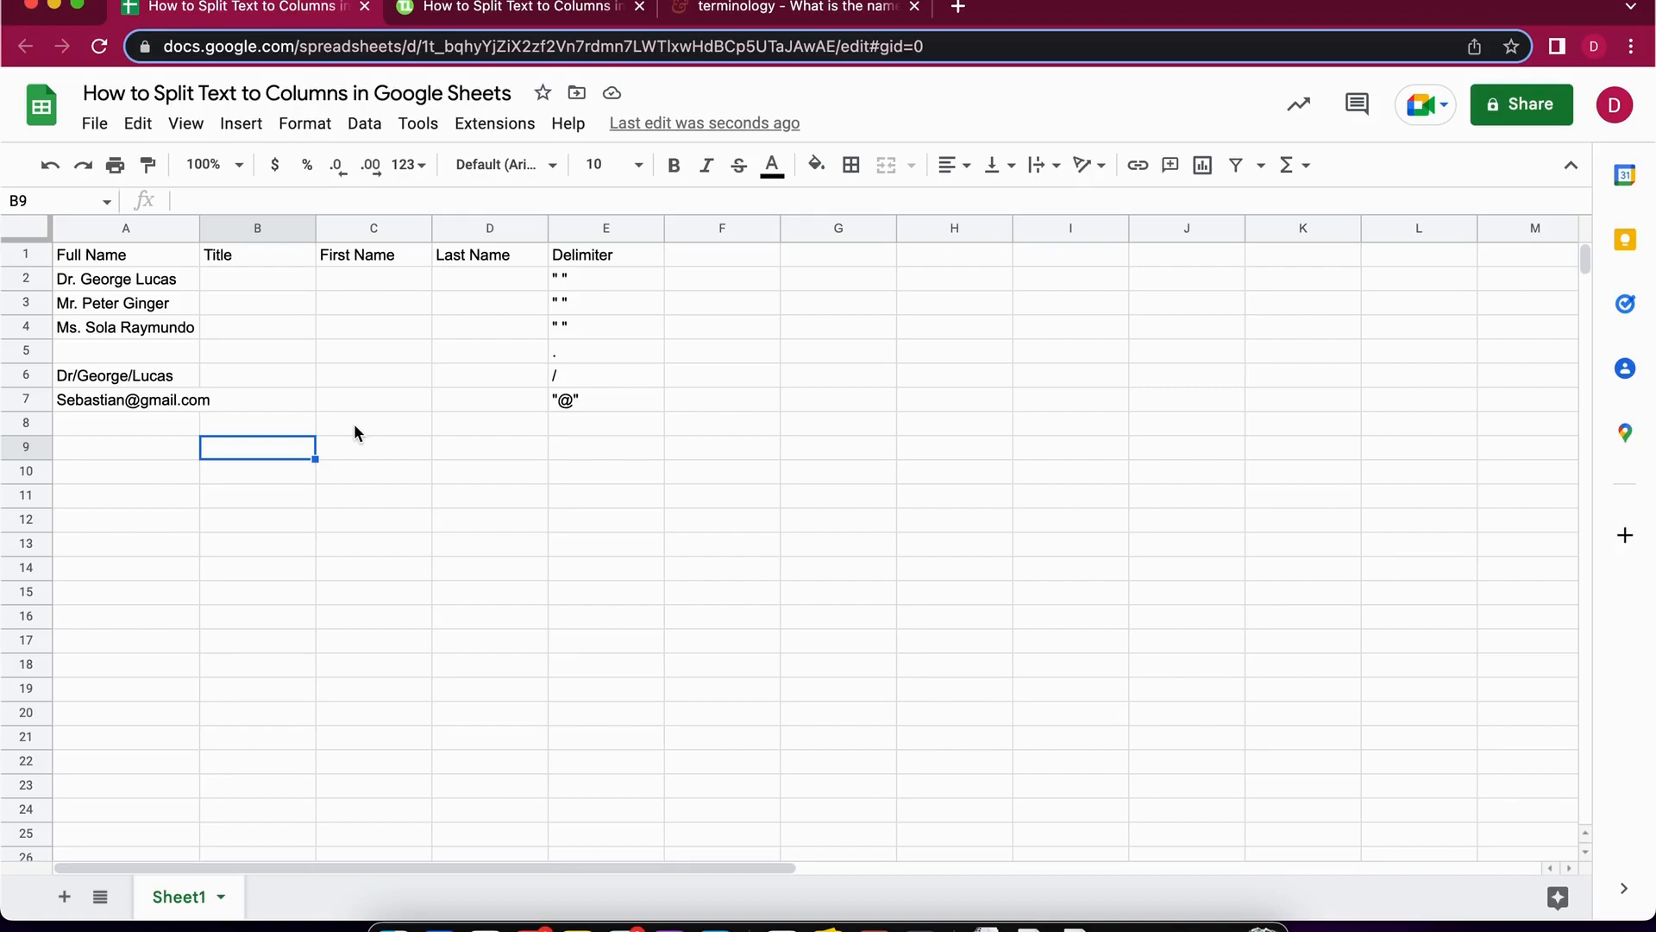
left_click(571, 287)
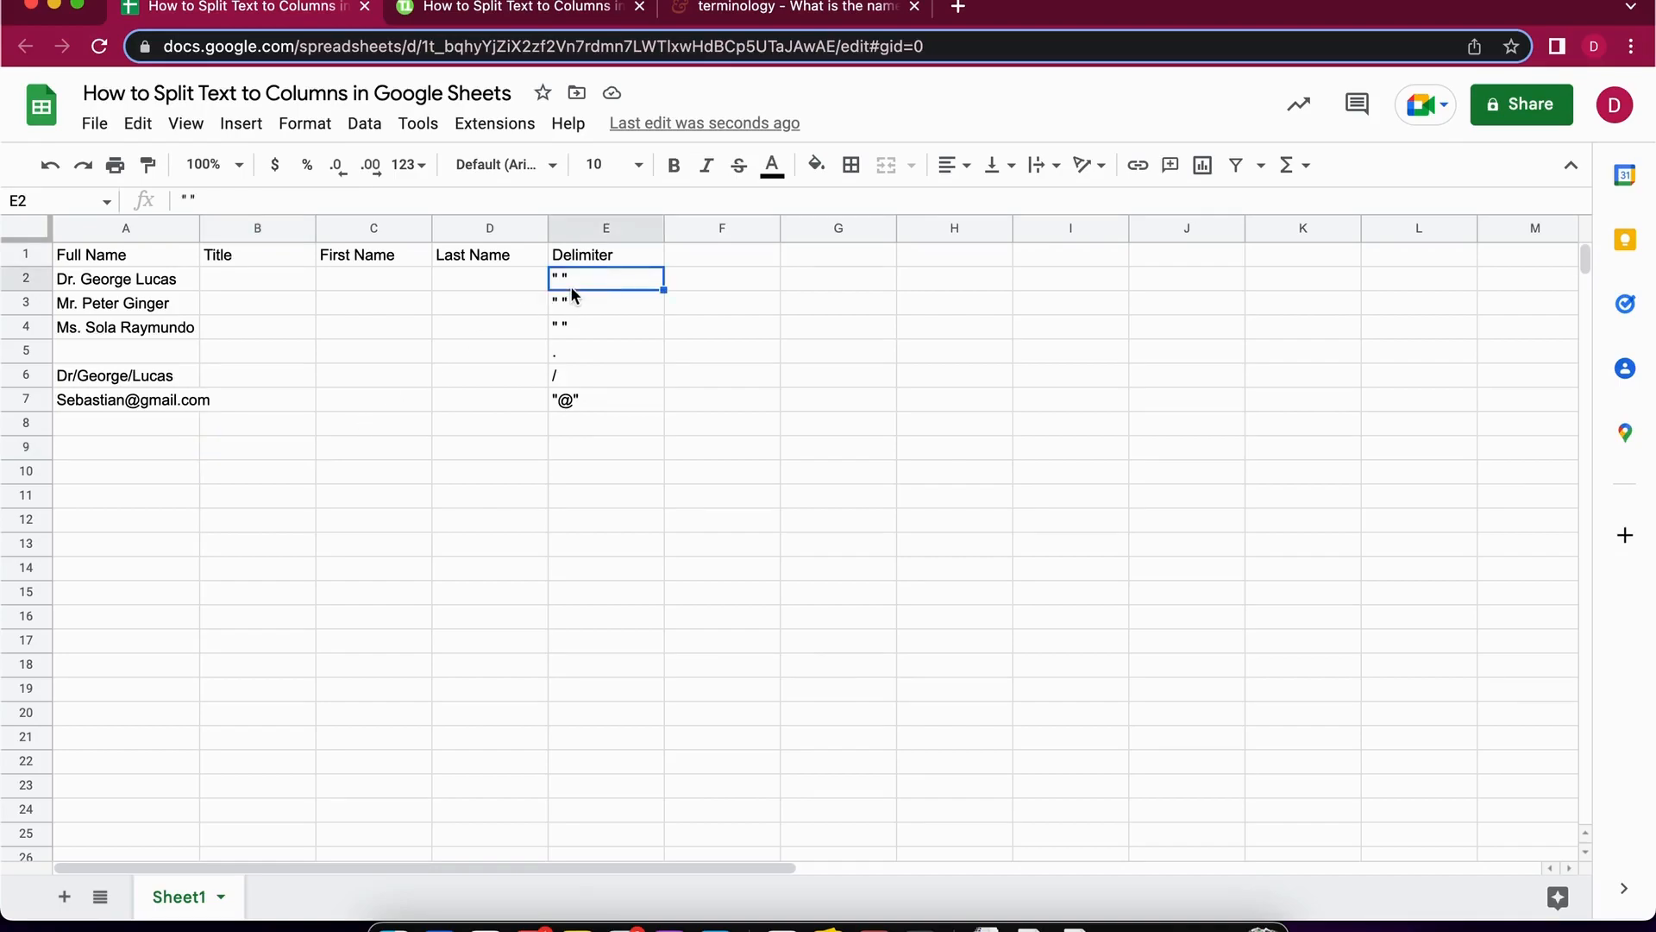
left_click(571, 349)
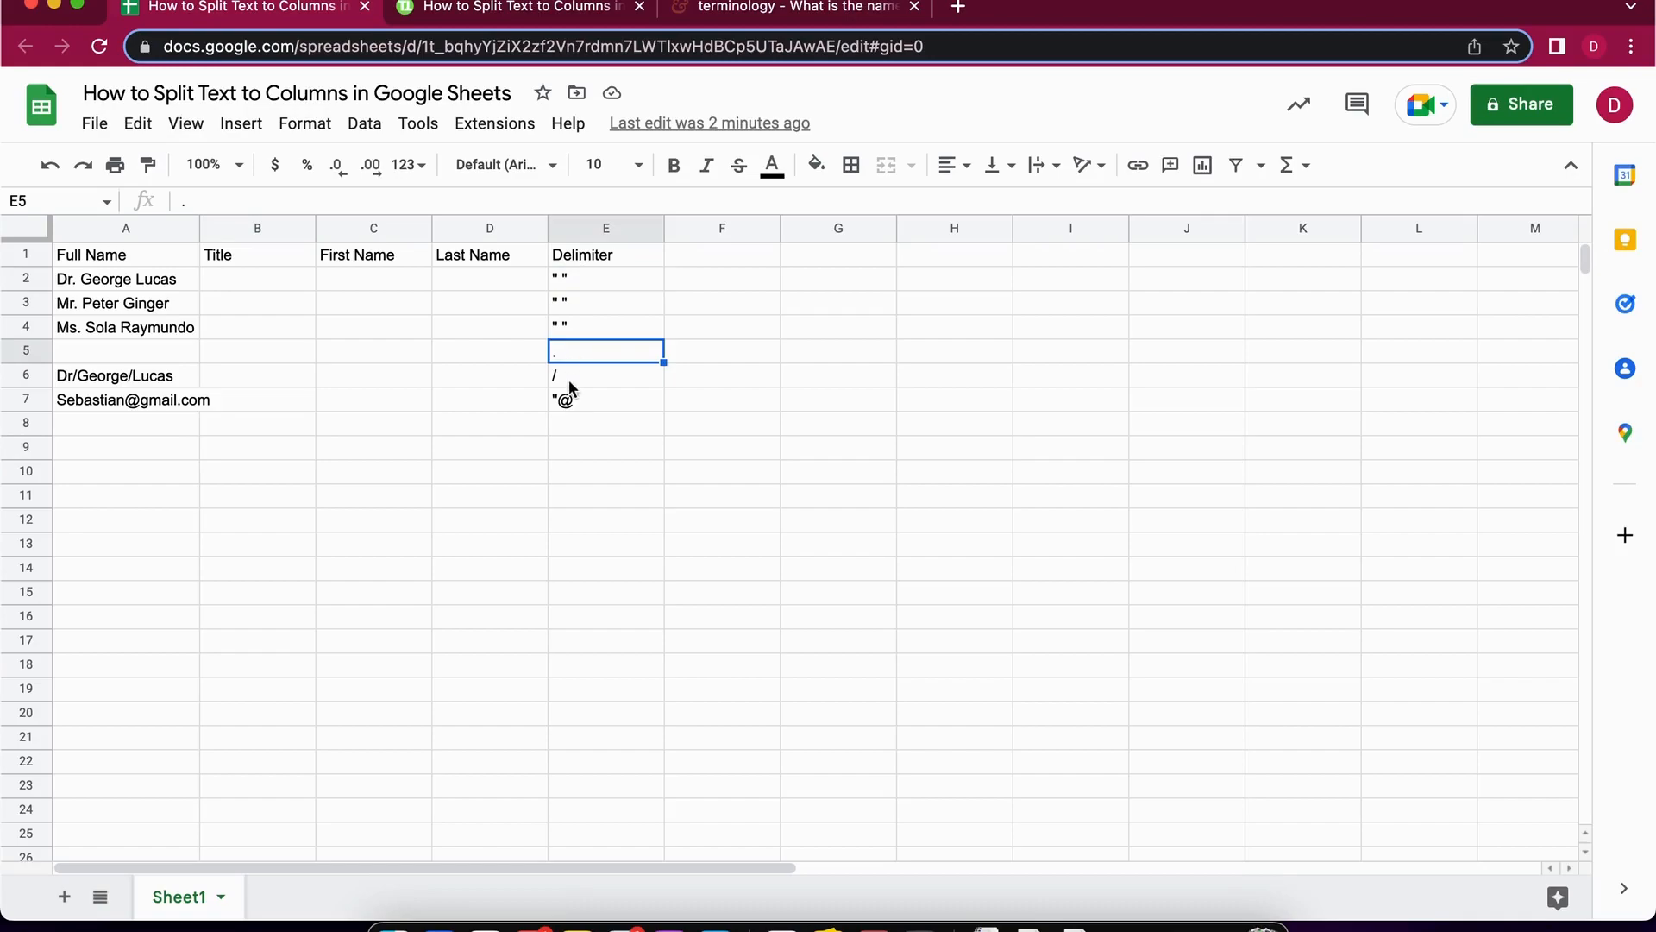
left_click(567, 379)
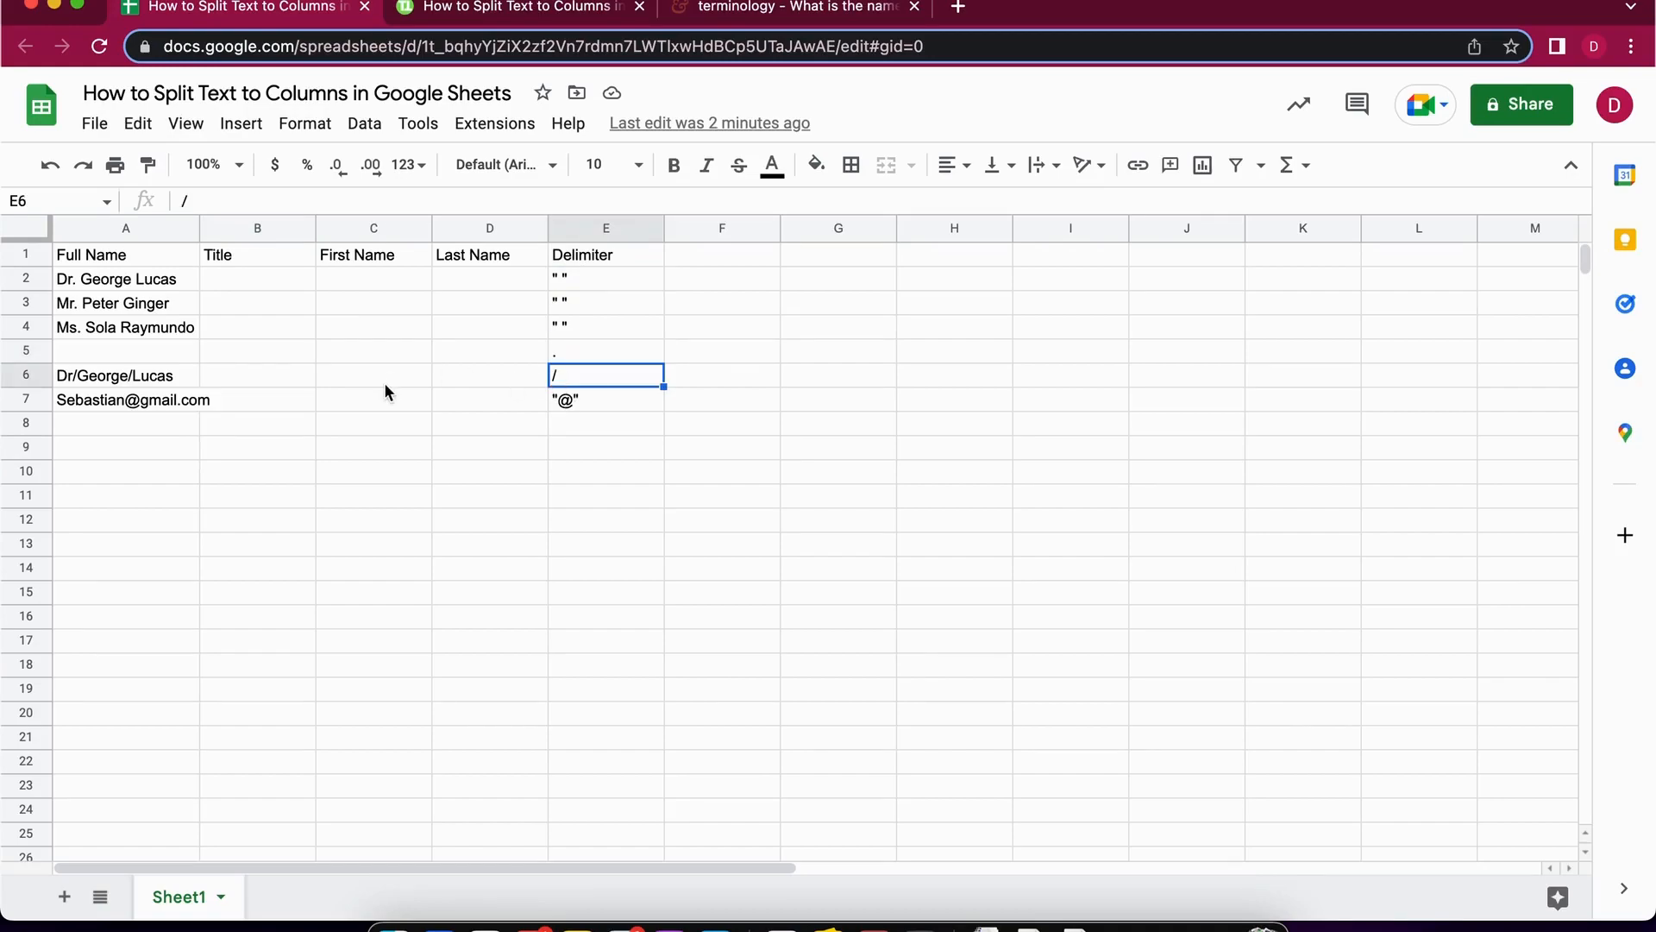
left_click(412, 392)
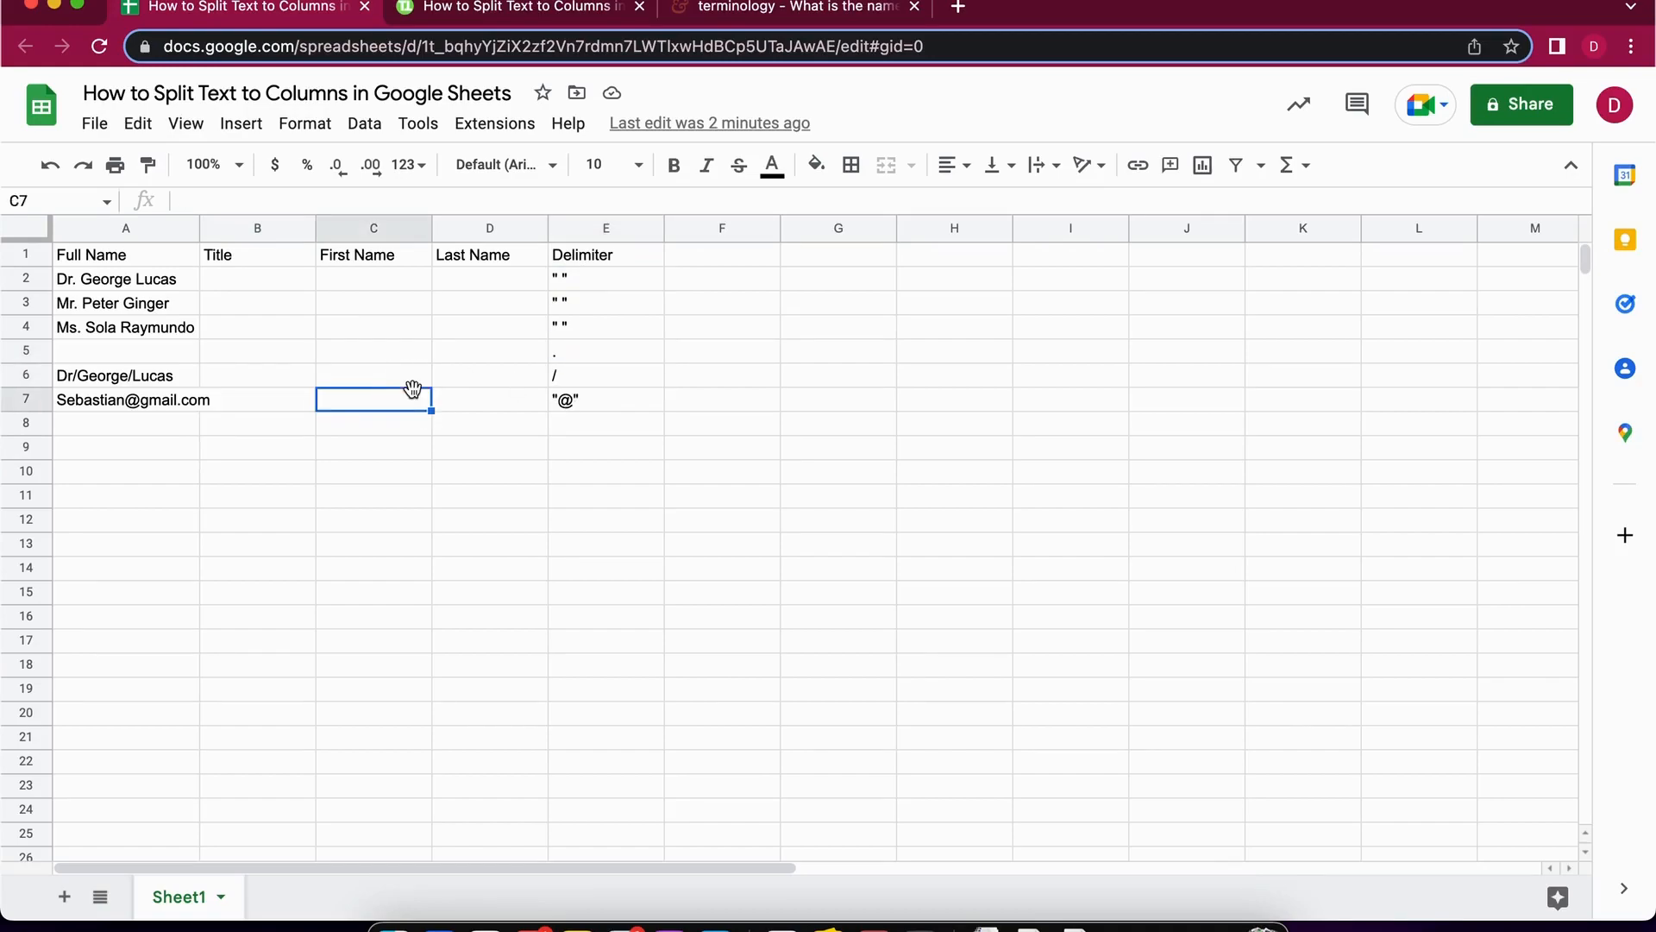
left_click(426, 329)
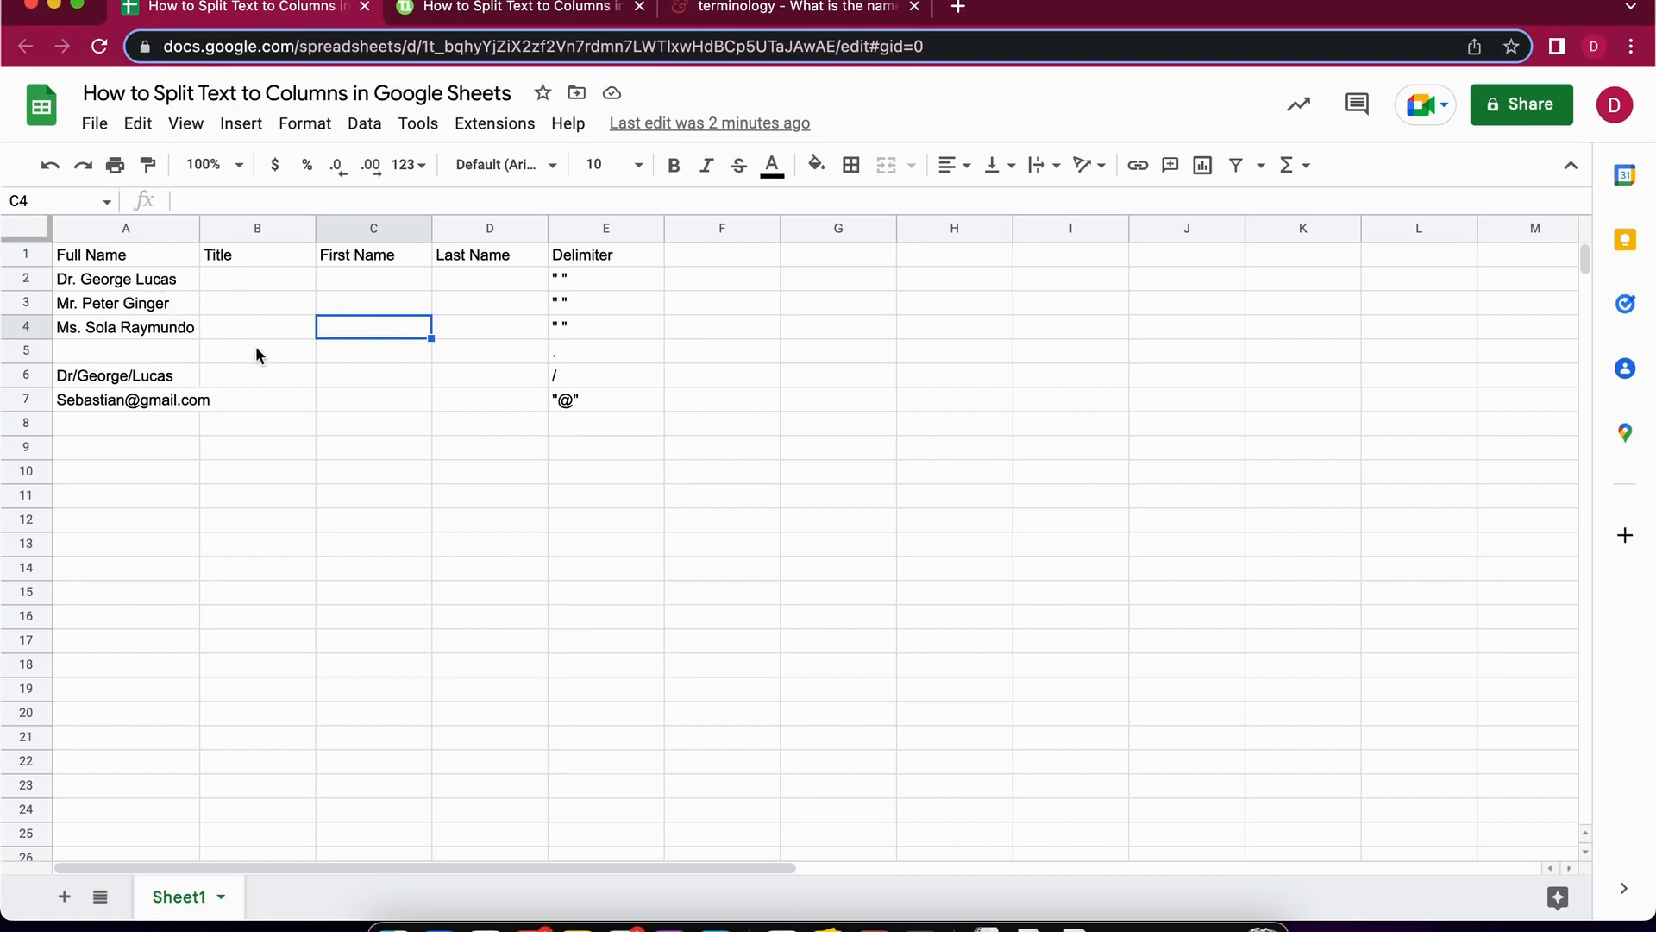
left_click(278, 354)
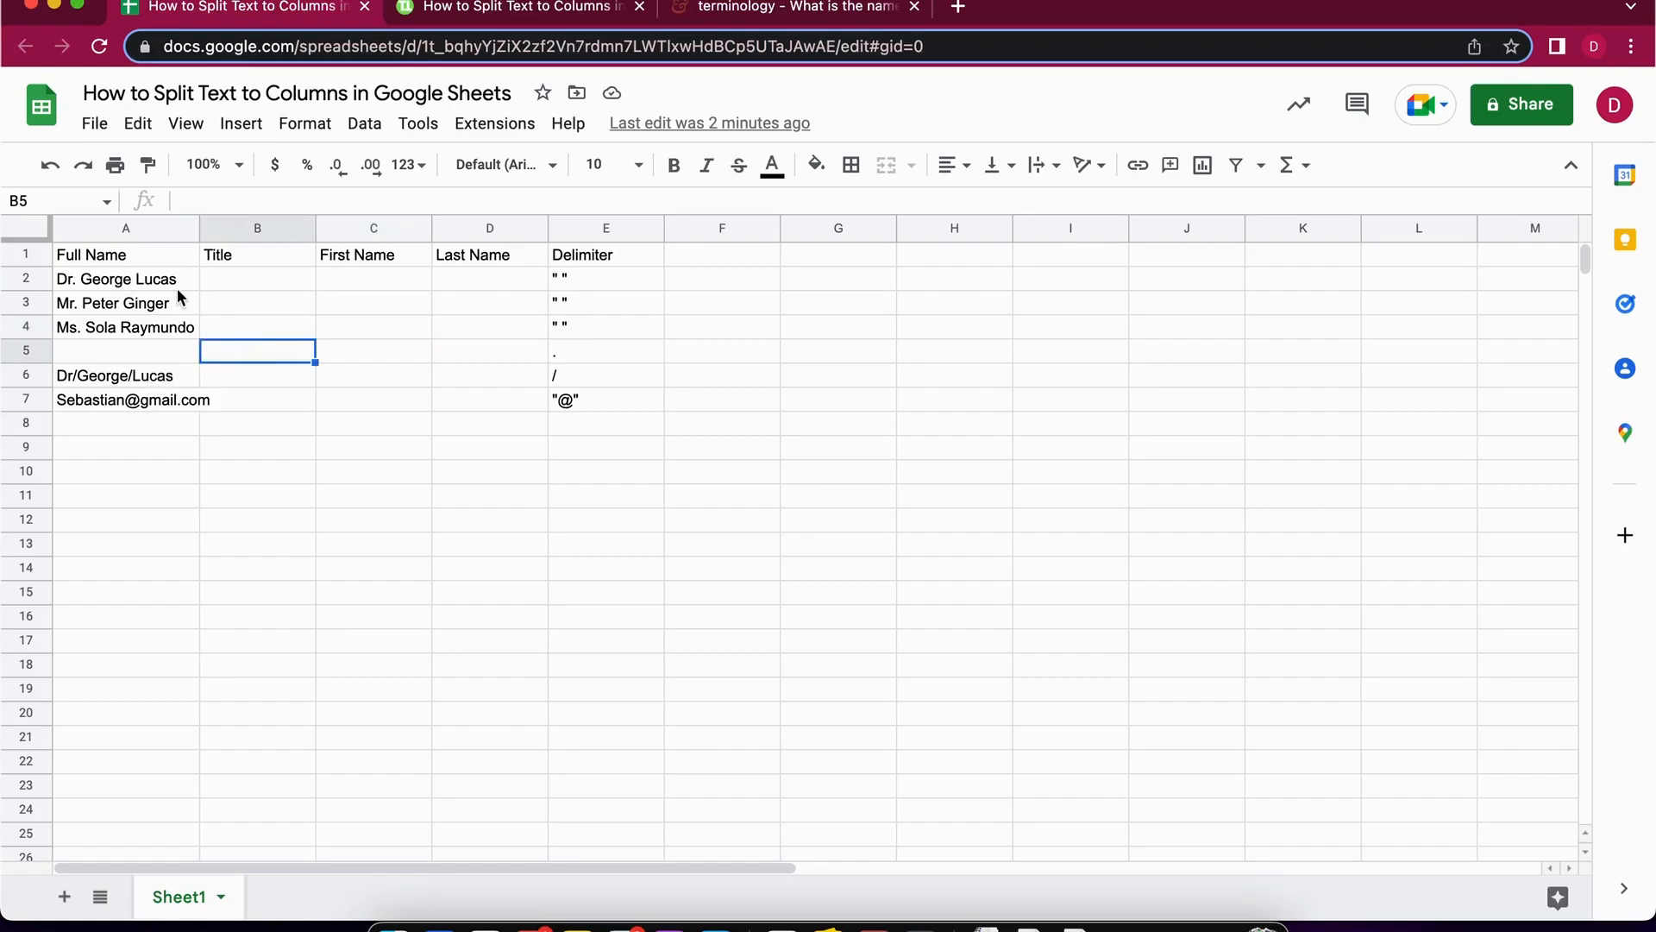
- Enter the formula =A2 in cell B2 to bring the full name into the Title column
left_click(243, 276)
type("=")
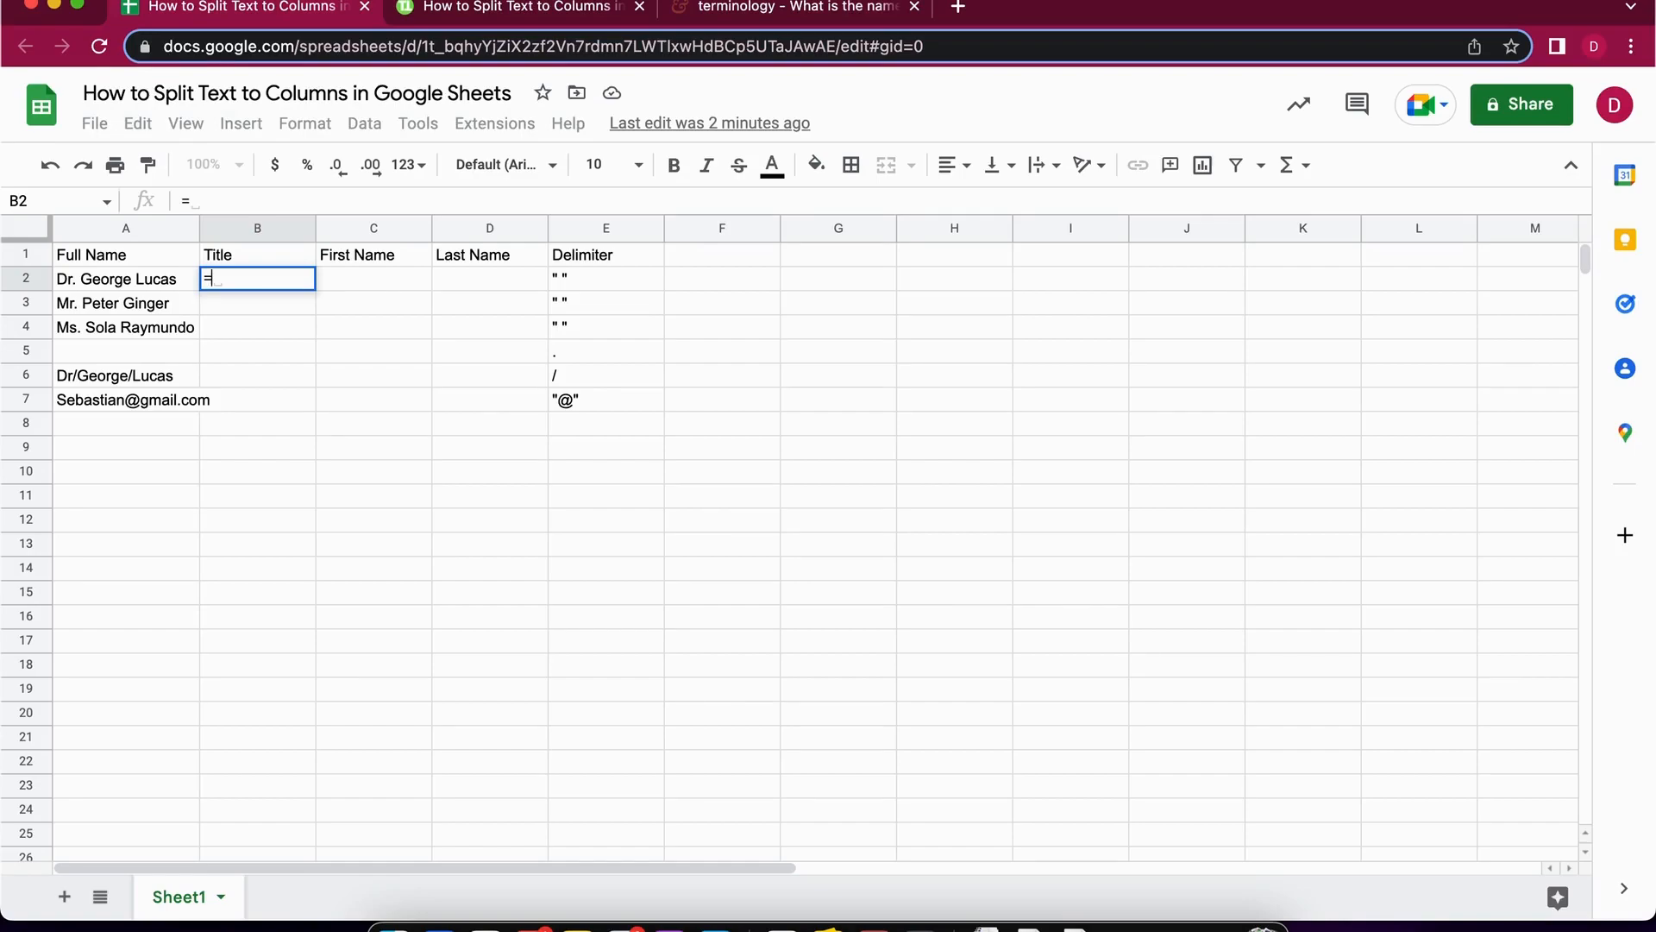
type("A2")
key("Return")
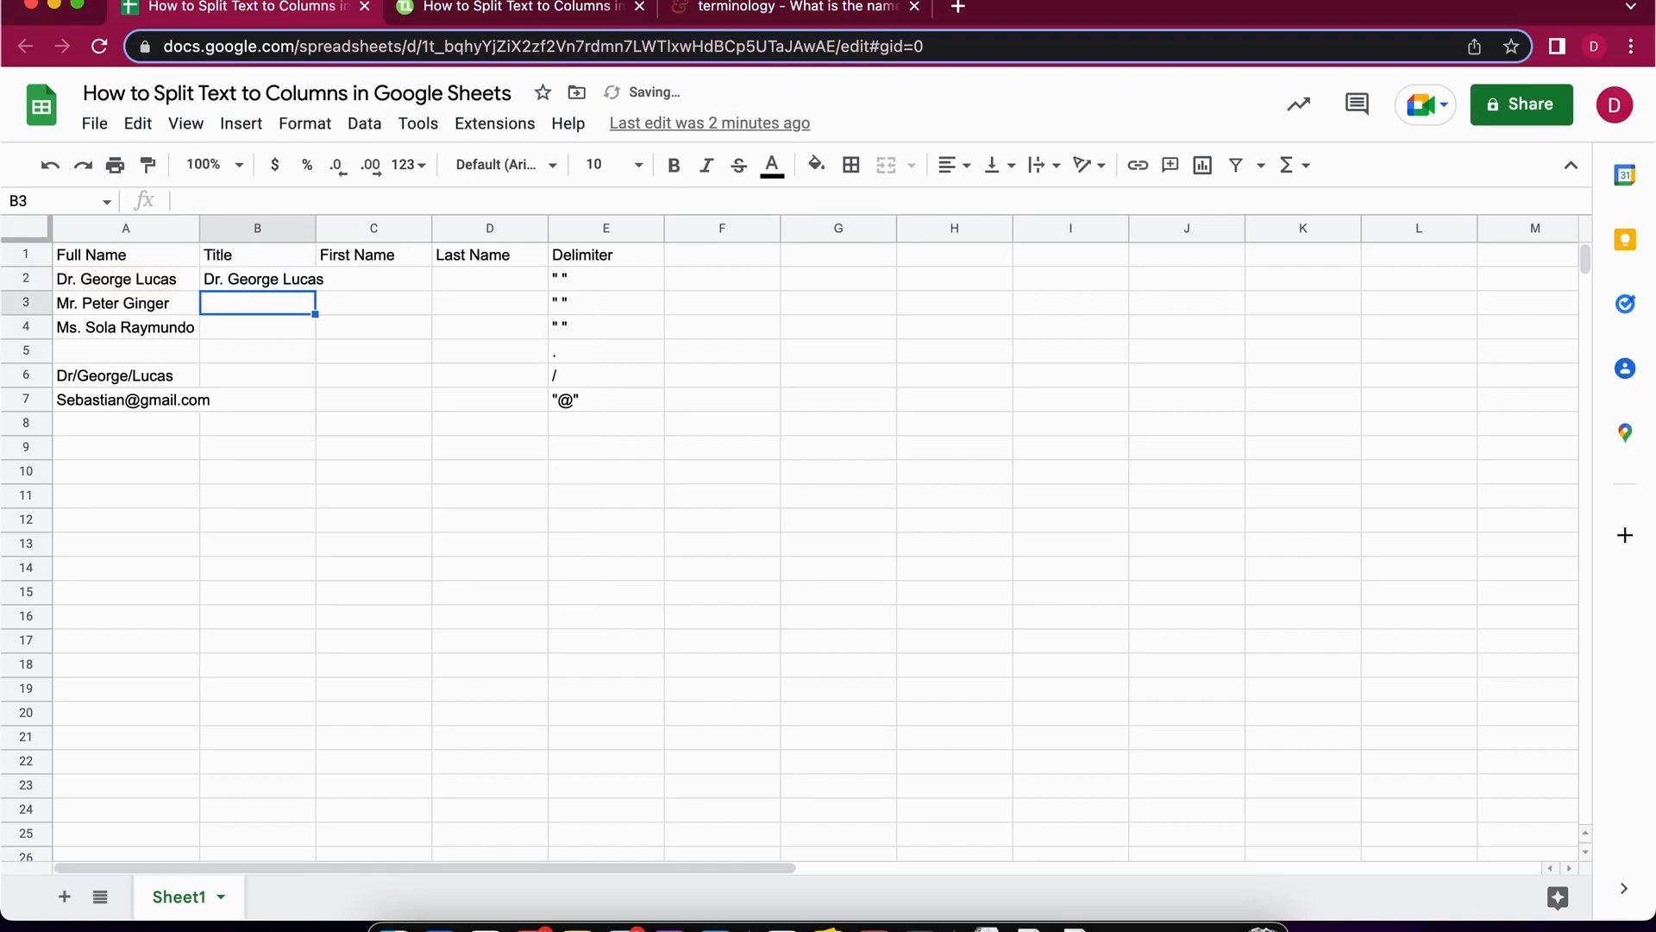
- Split the text in cell B2 into columns using Space as the separator
left_click(284, 279)
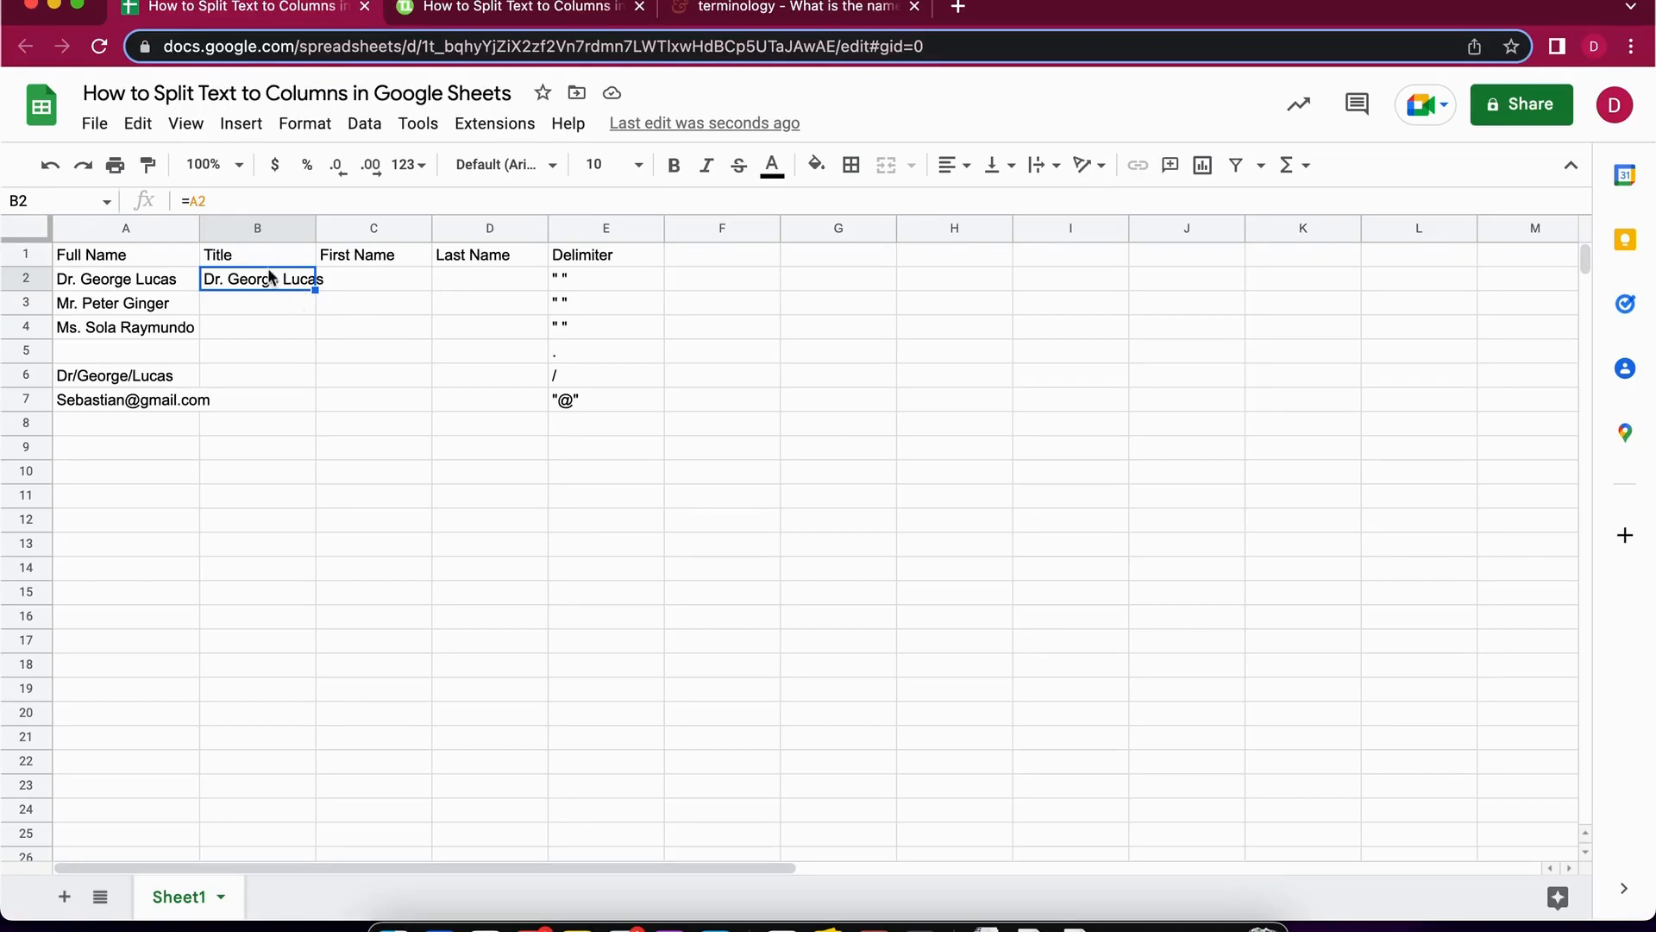
left_click(365, 126)
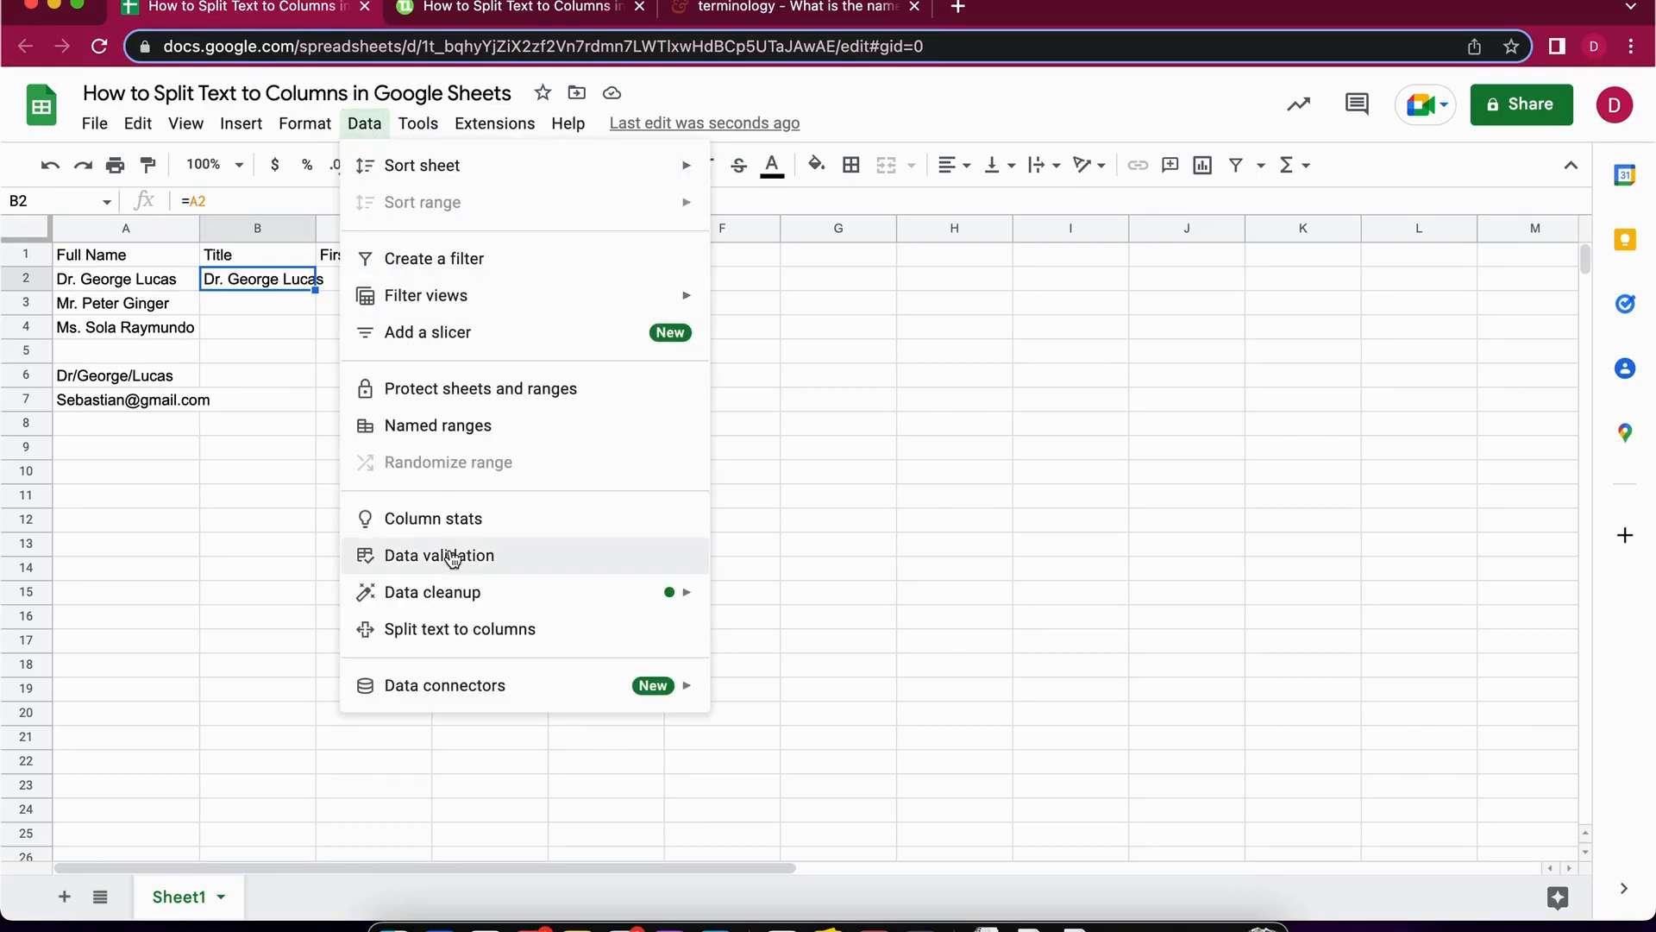
left_click(500, 629)
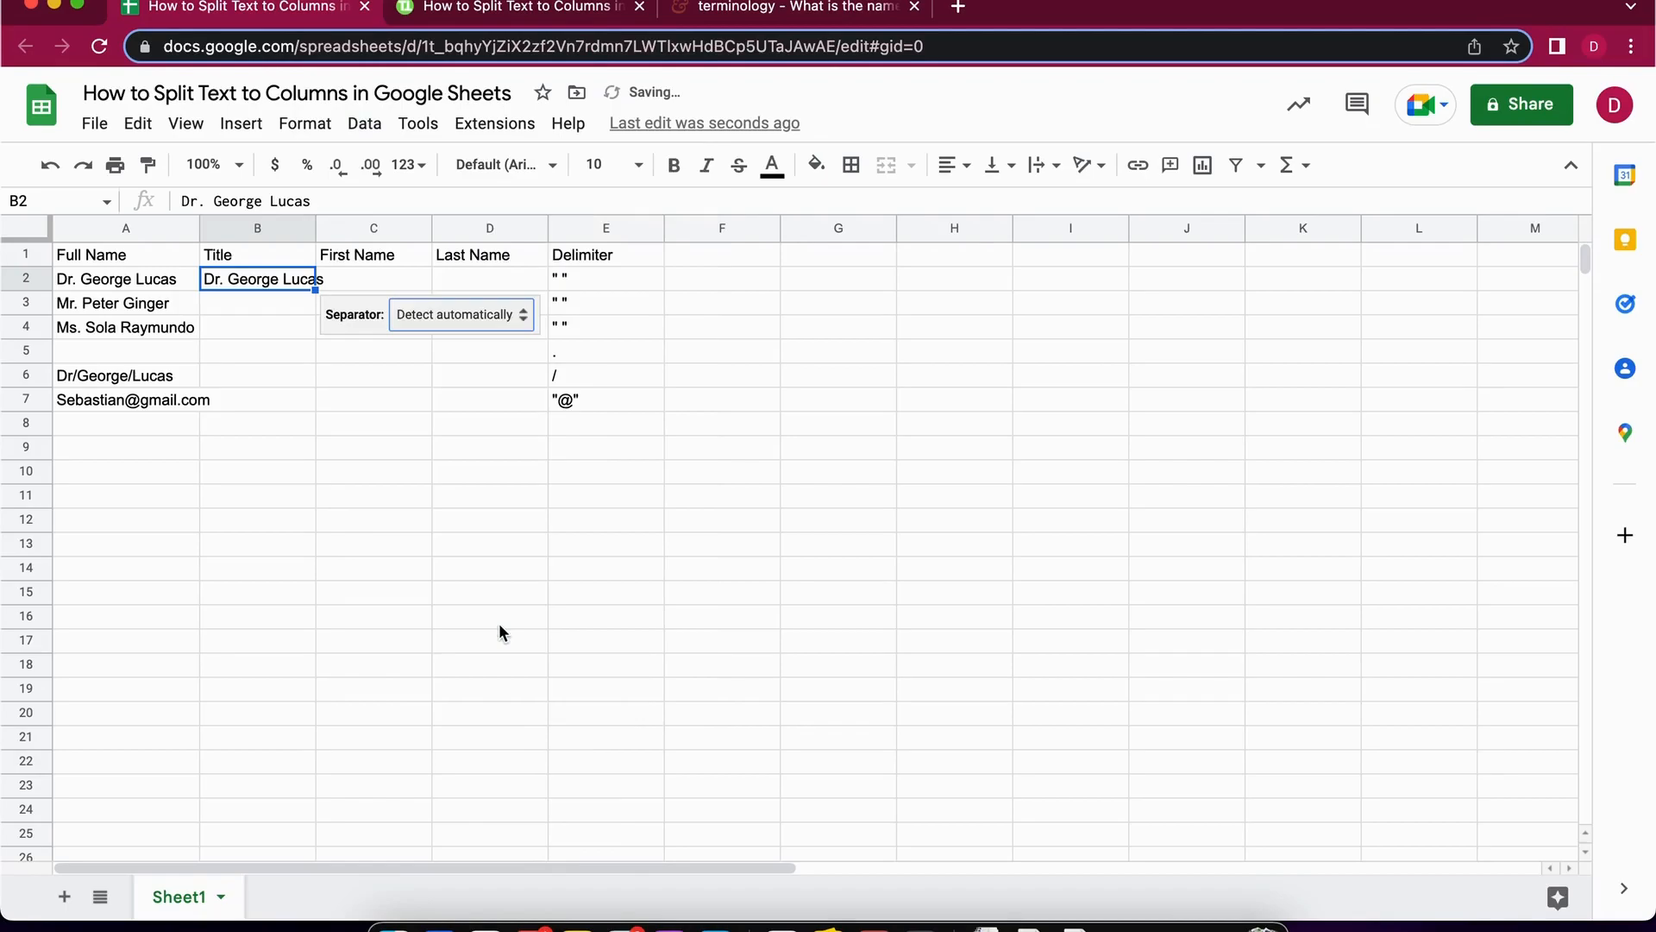
left_click(468, 317)
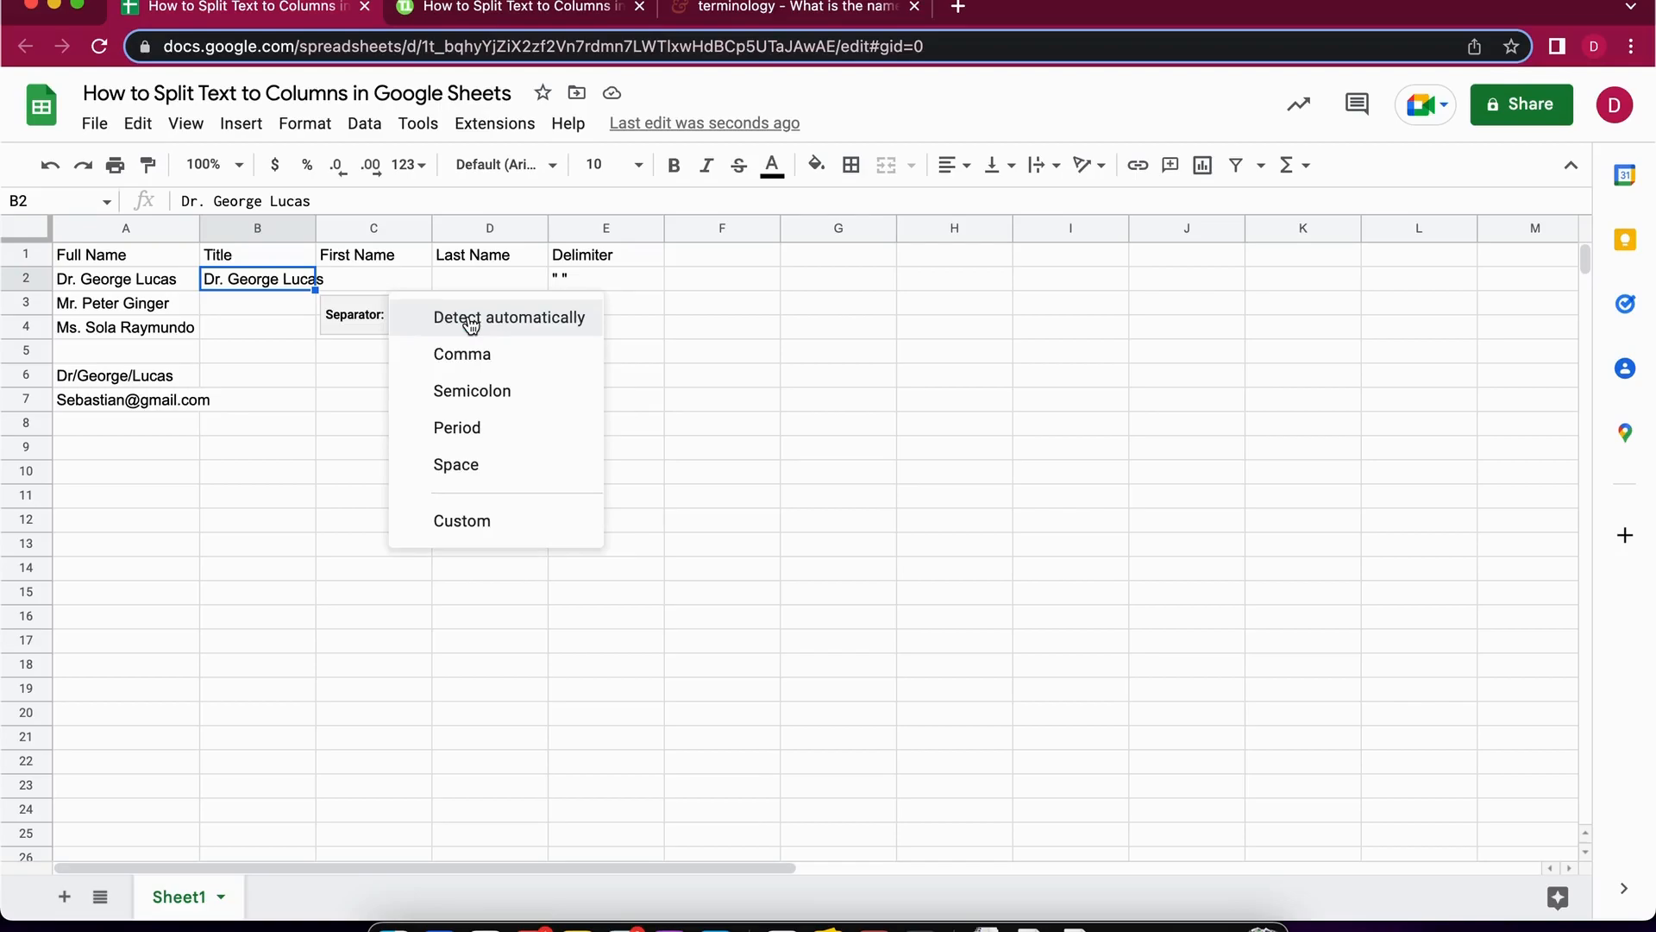
left_click(508, 467)
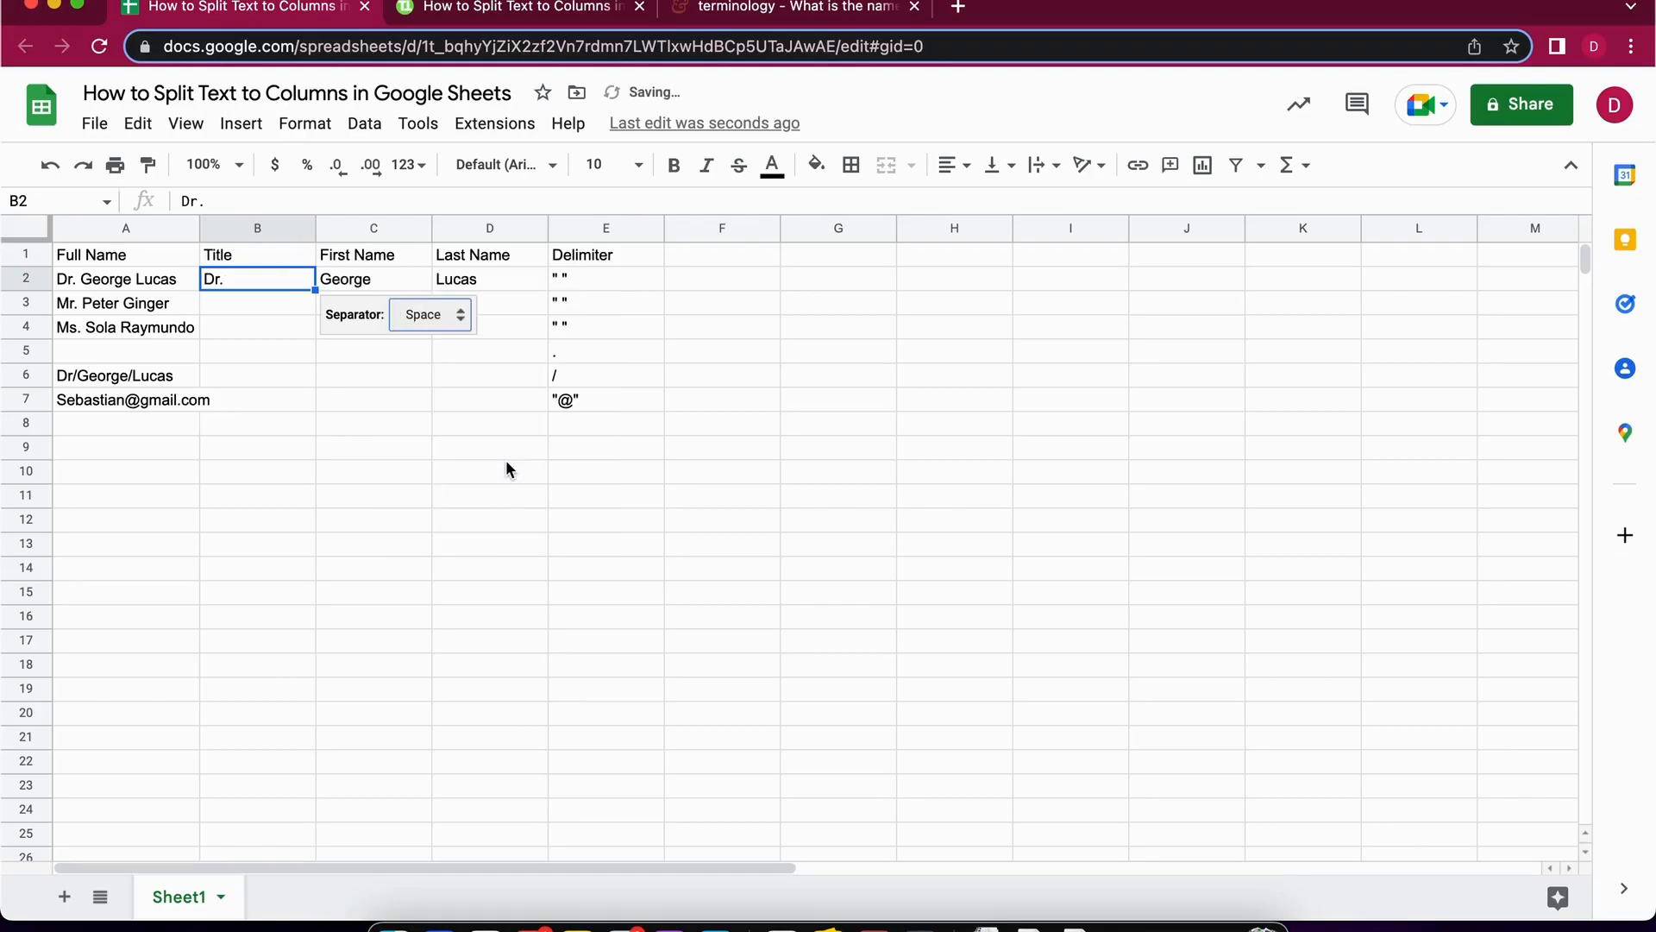
left_click(399, 427)
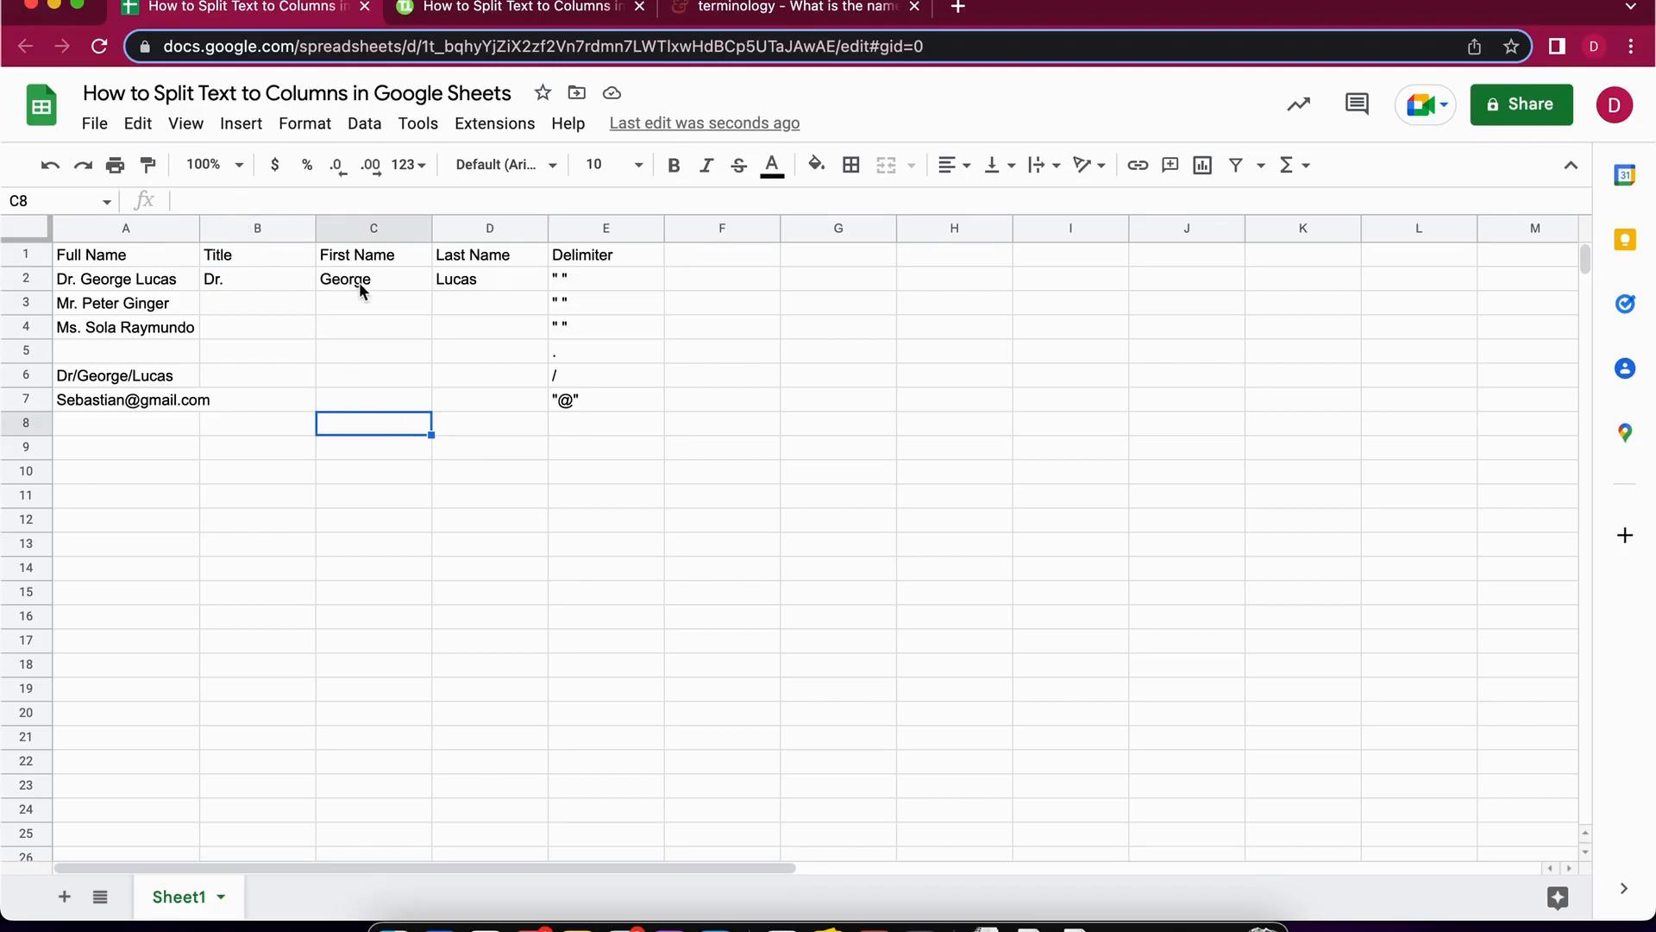
- Enter the formula =SPLIT(A3,E3) in cell B3 to split the full name by its listed delimiter
left_click(262, 312)
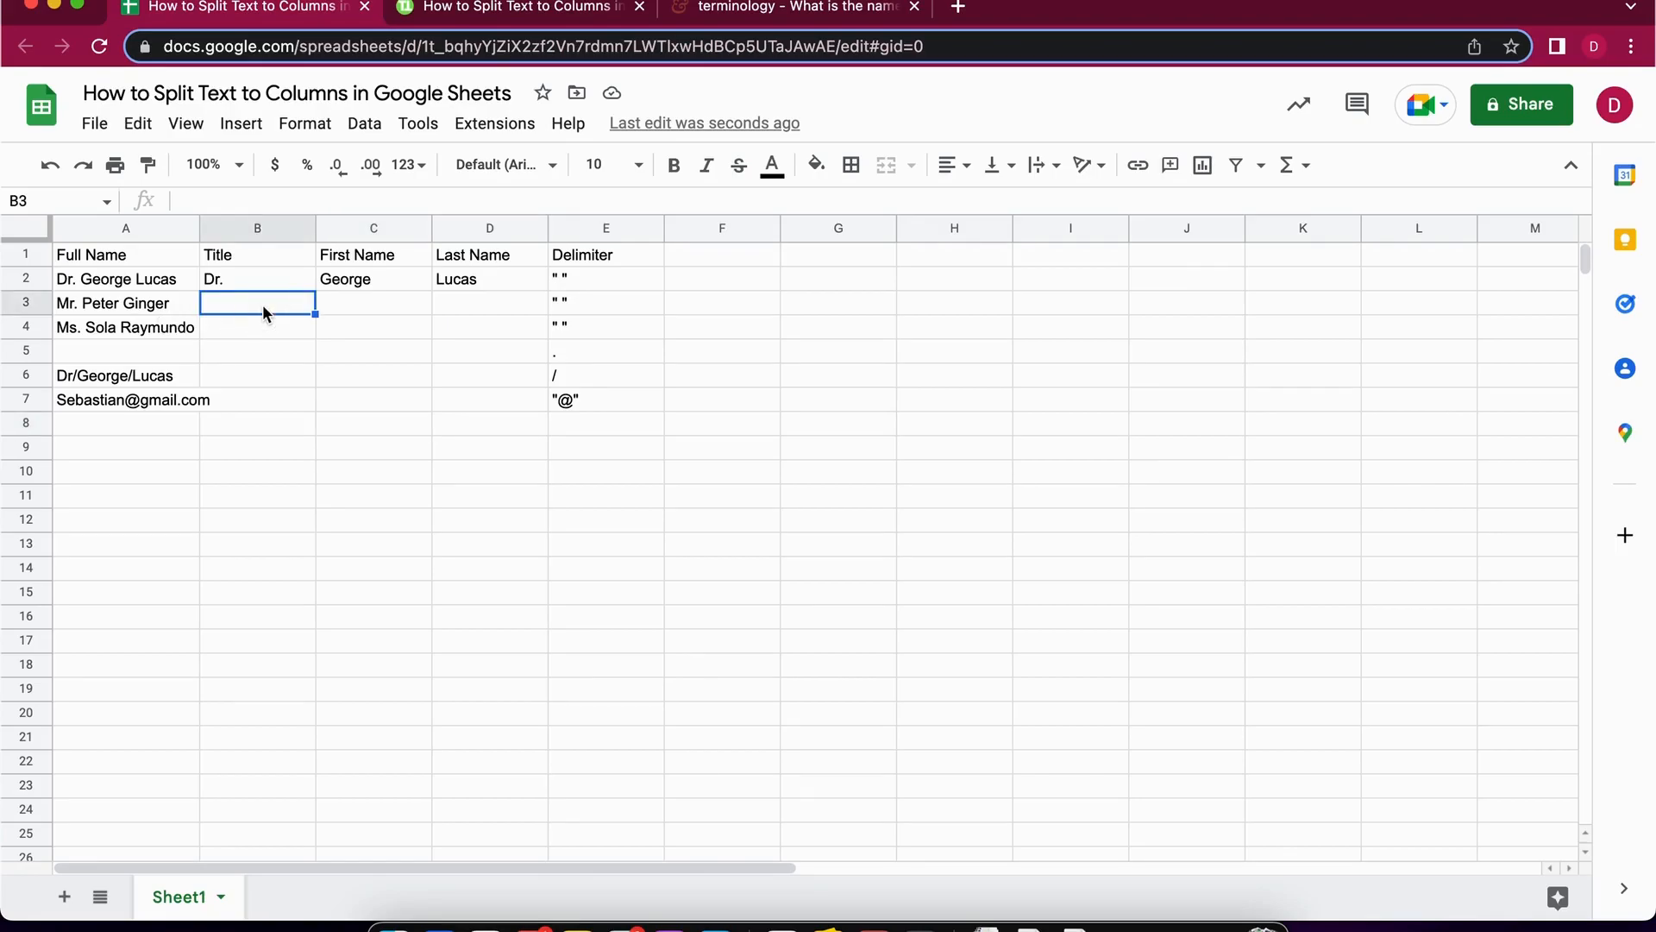
type("=")
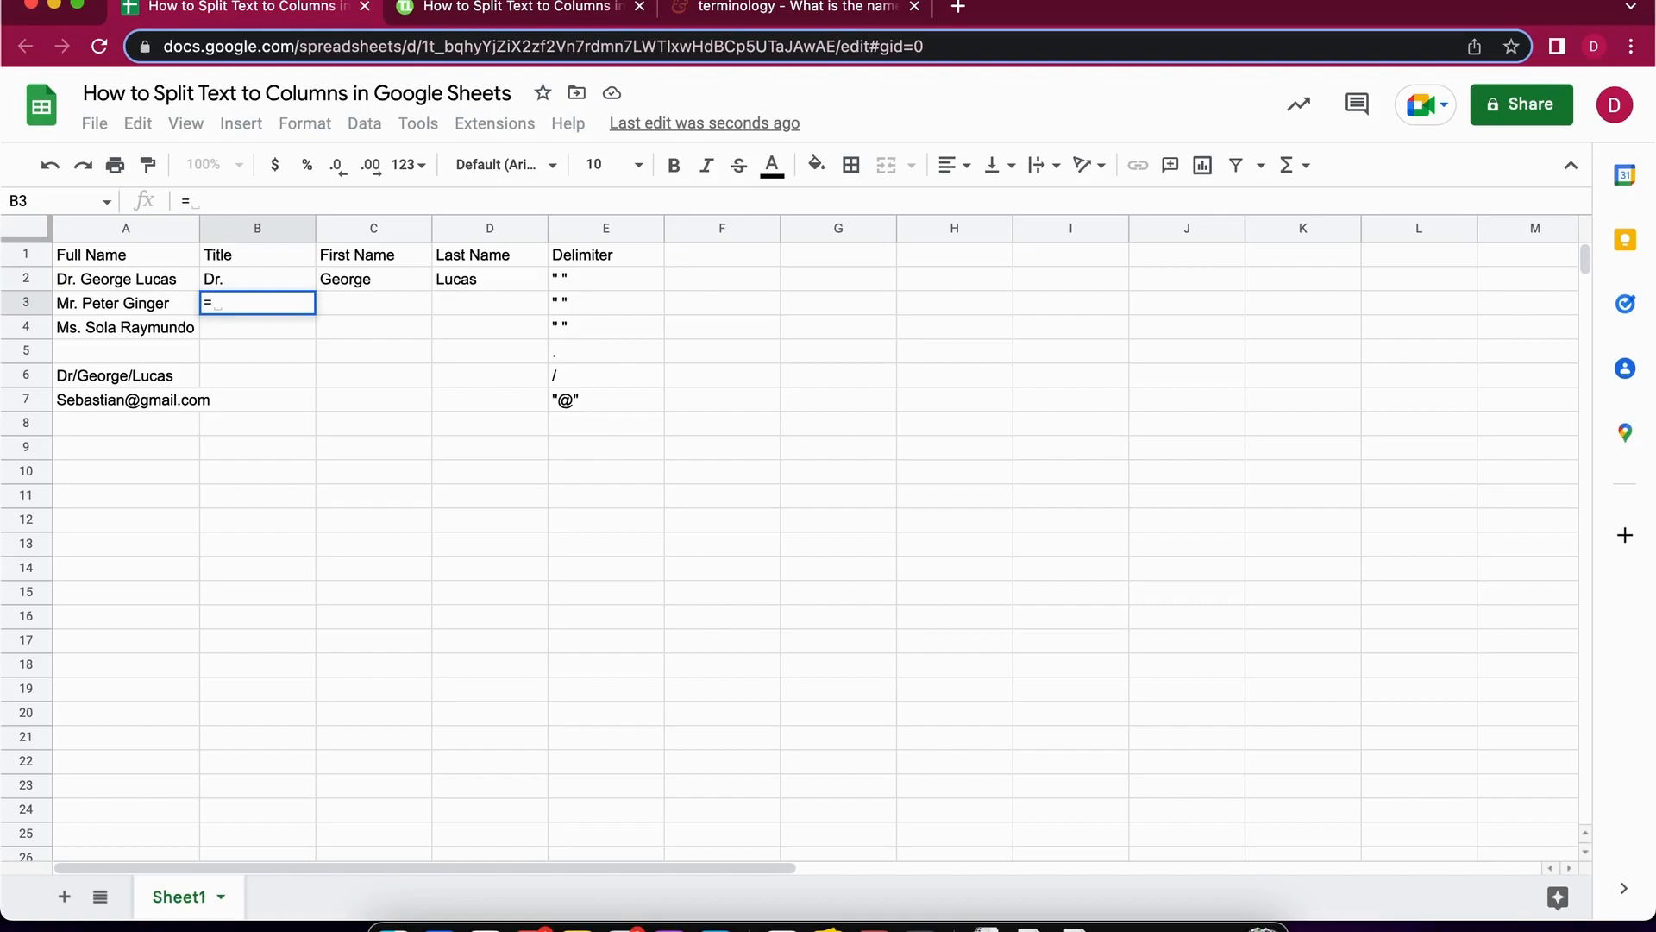
type("SPLIT")
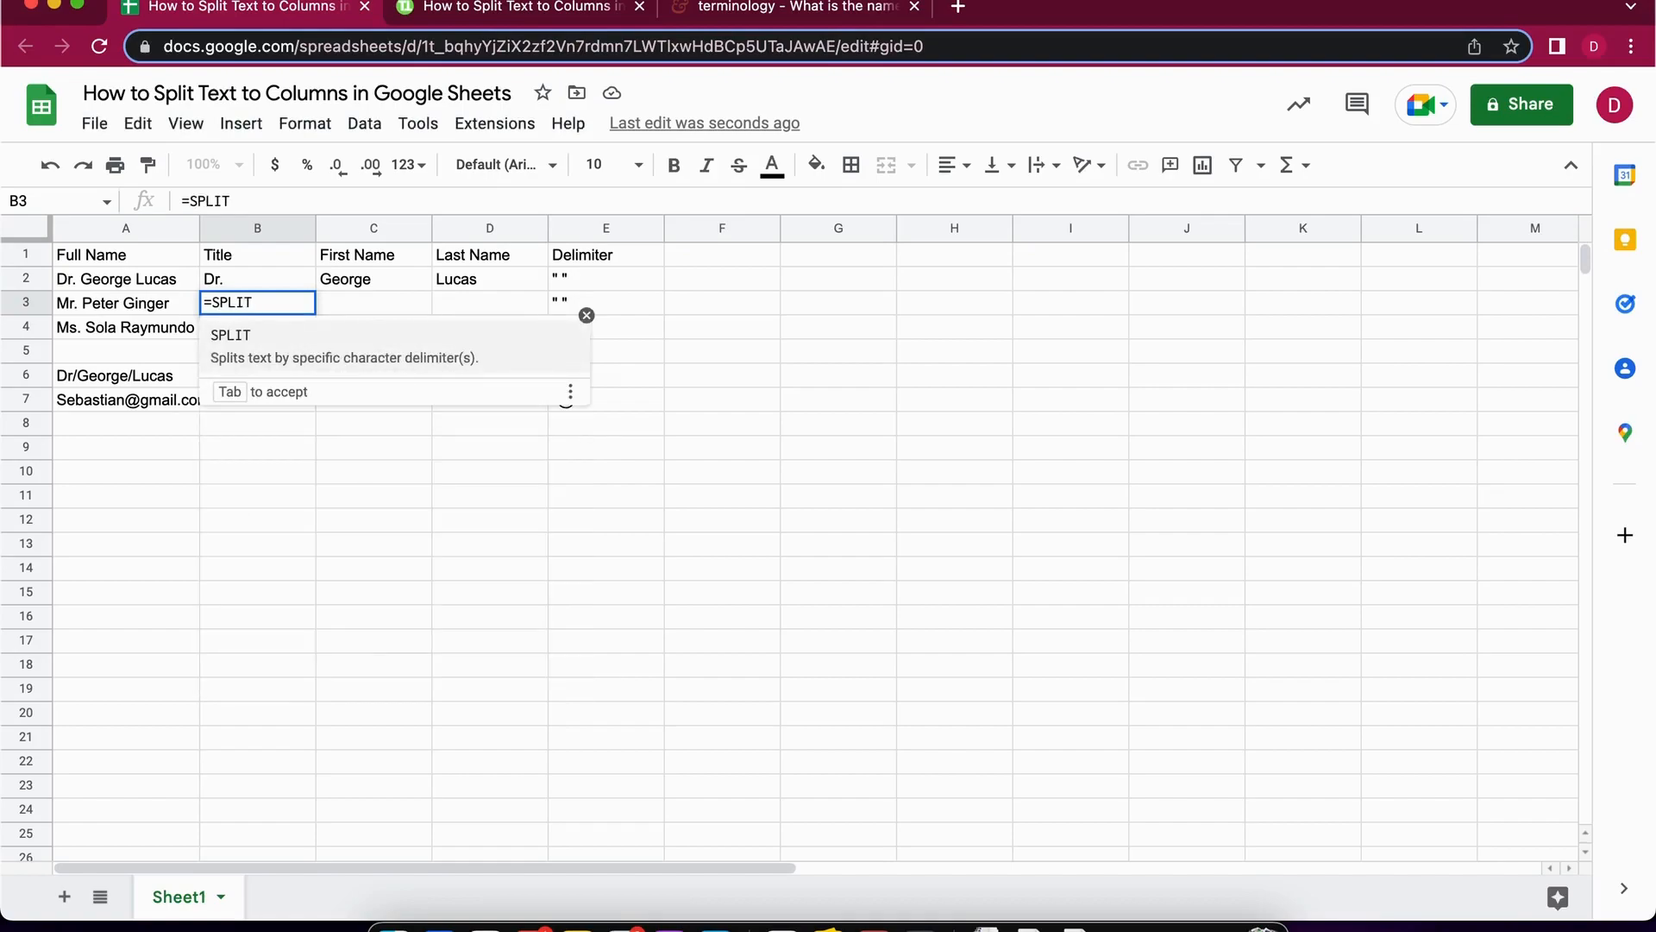
type("(")
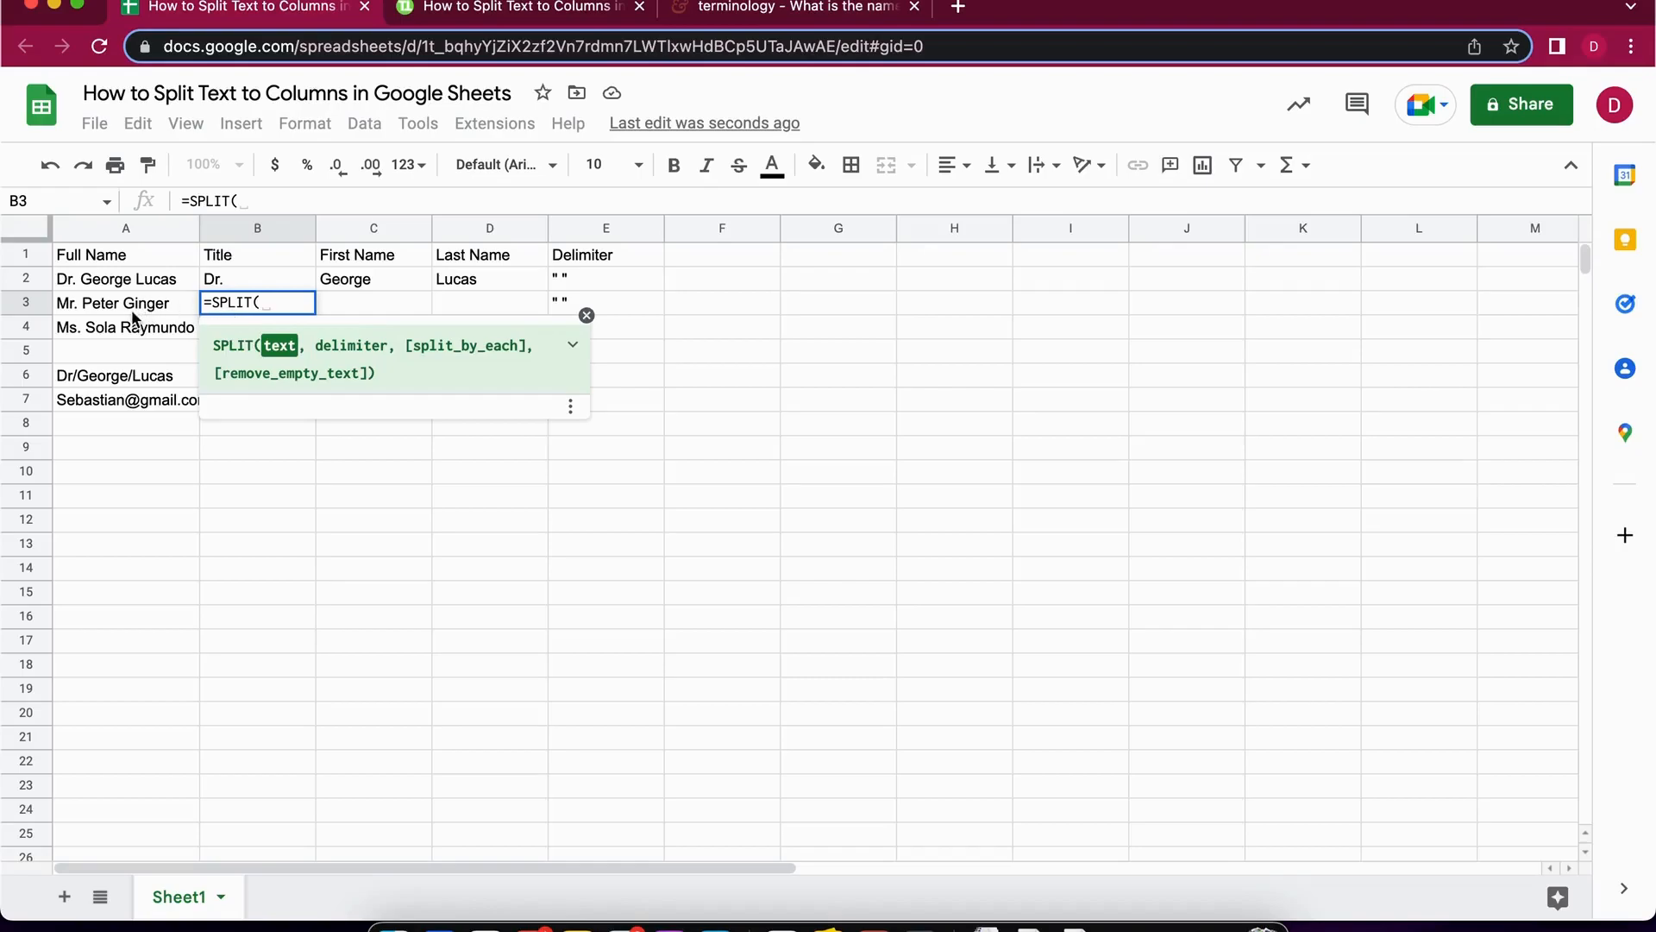
type("A")
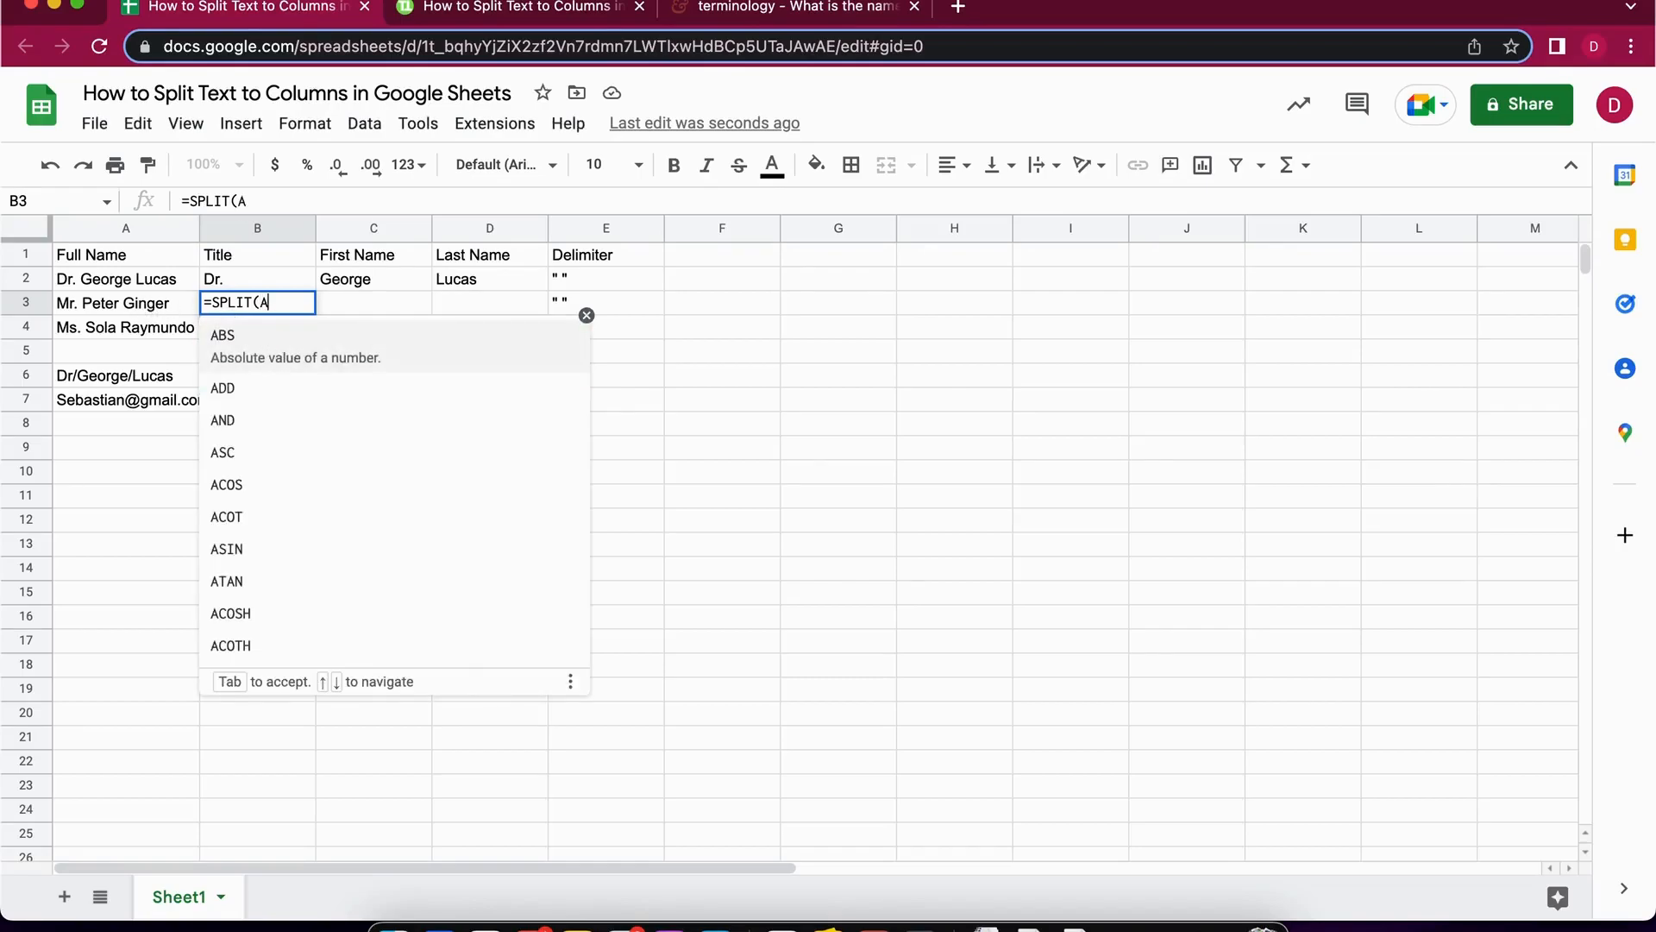
type("3")
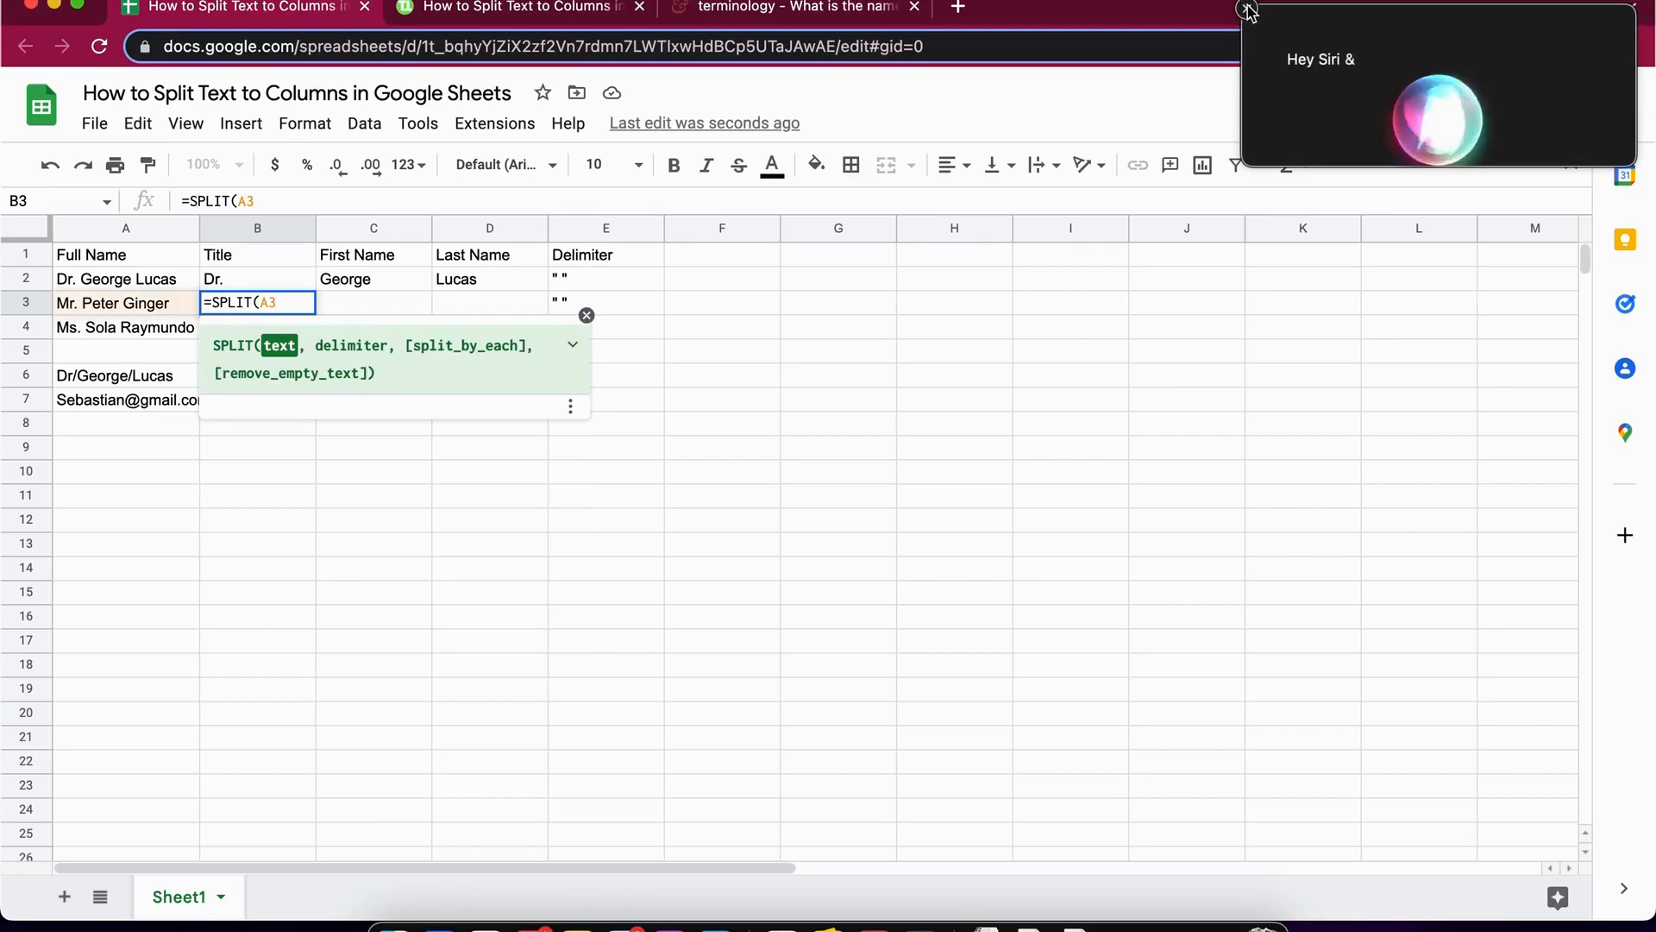
type(",")
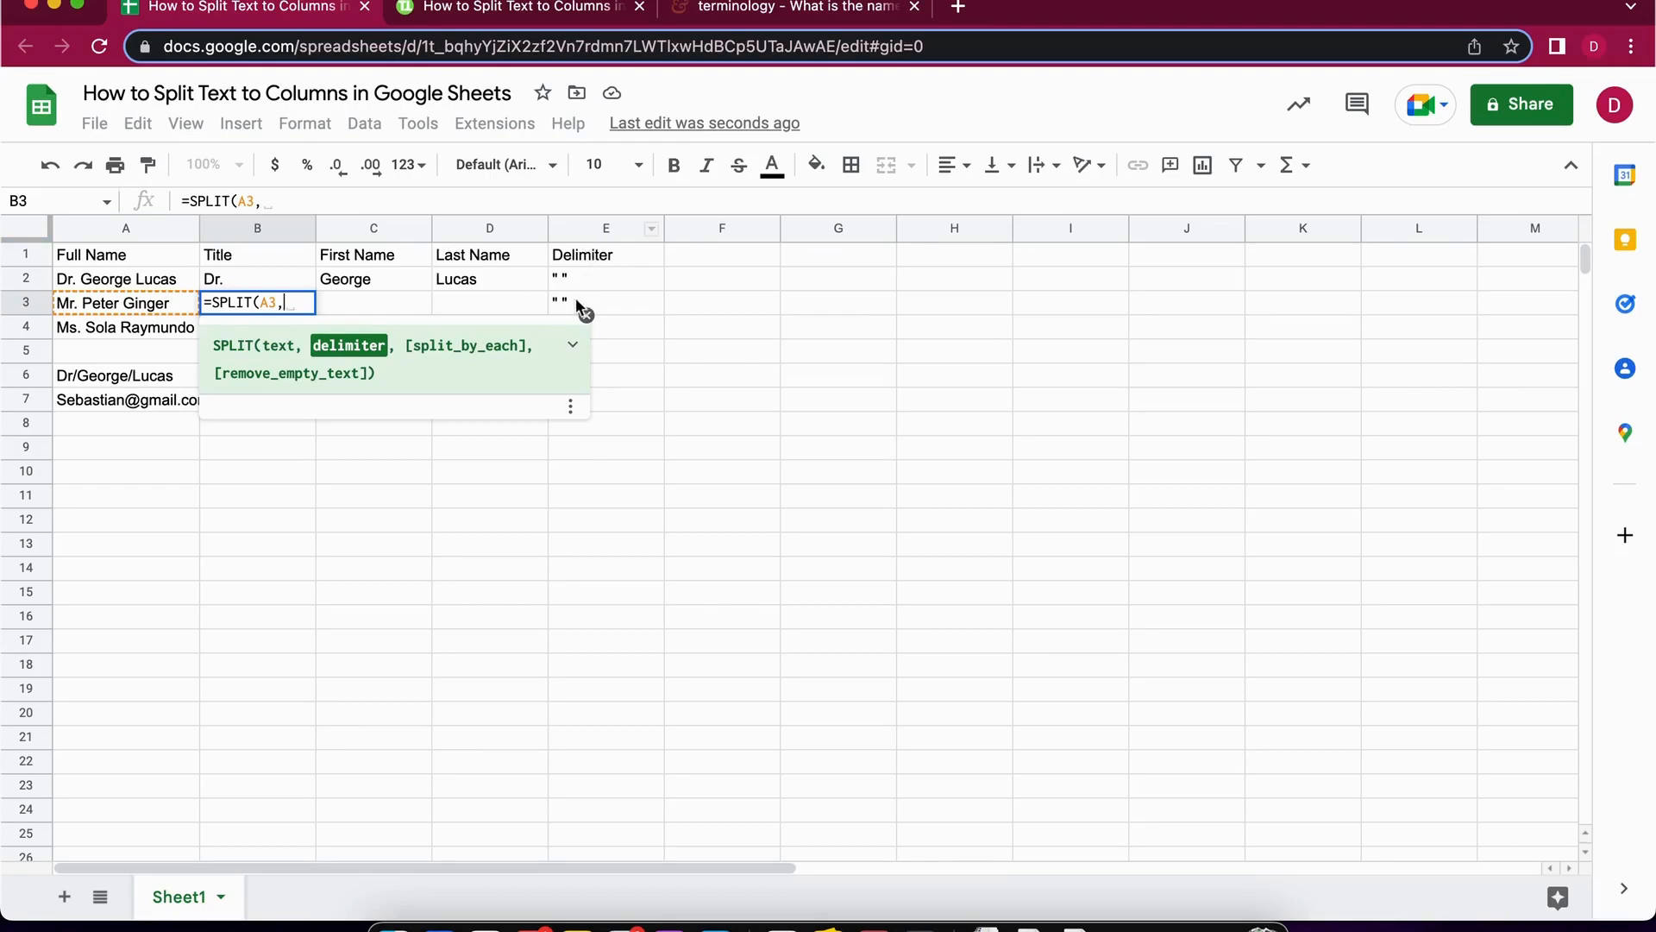
type("W")
key("BackSpace")
type("E2")
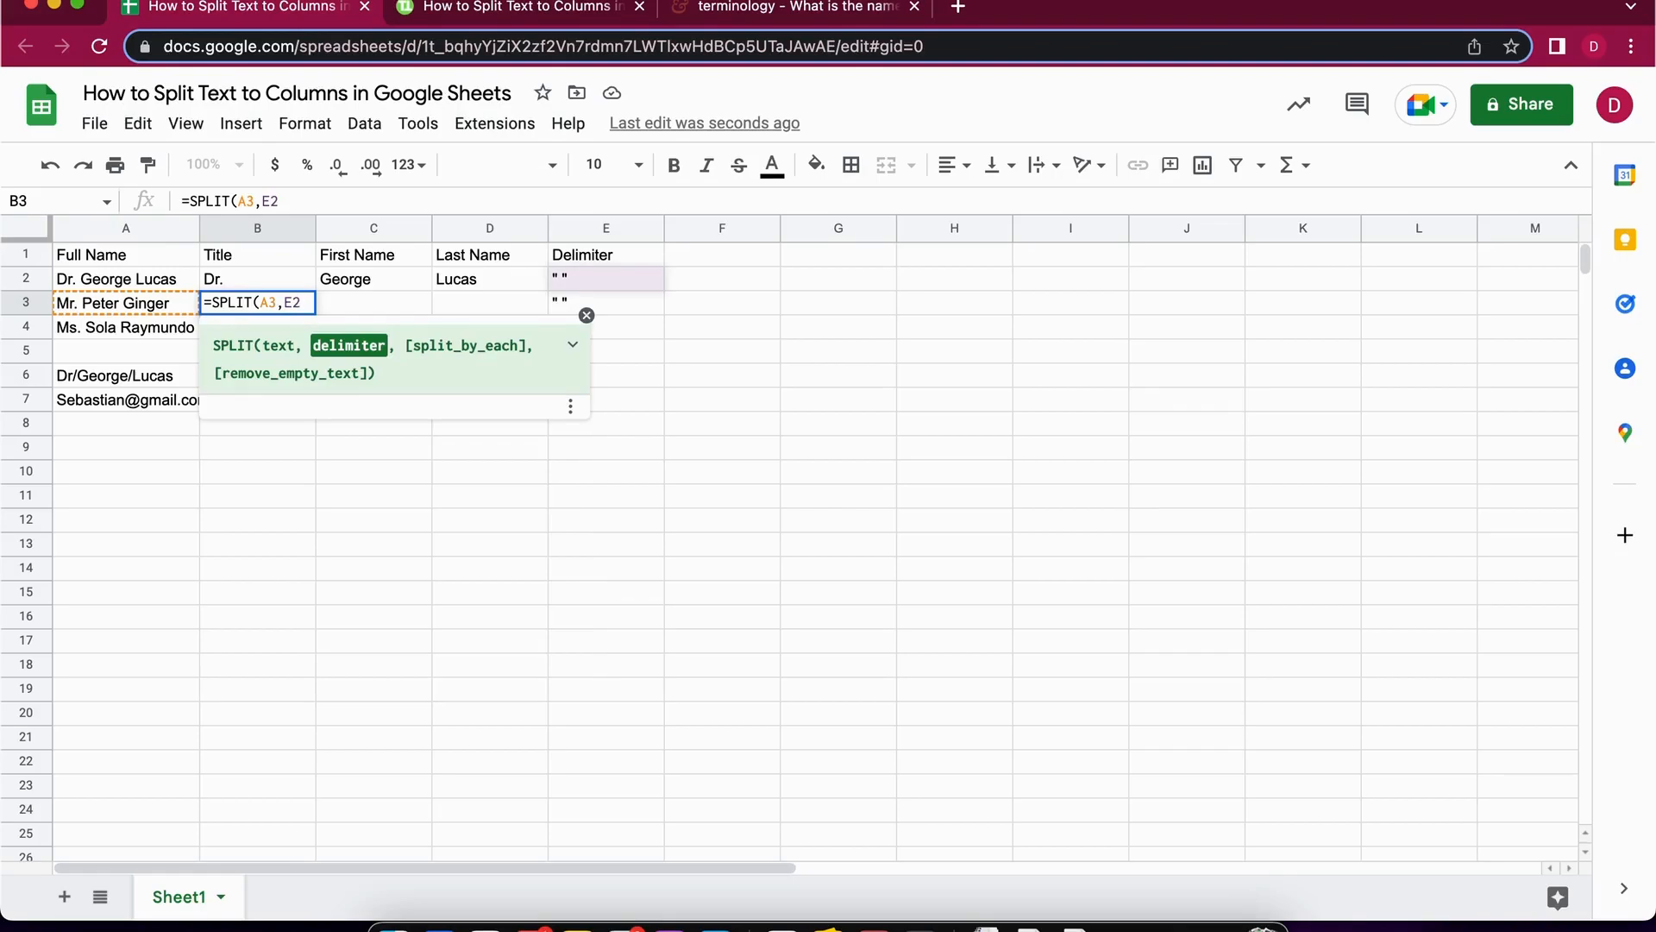
type(")")
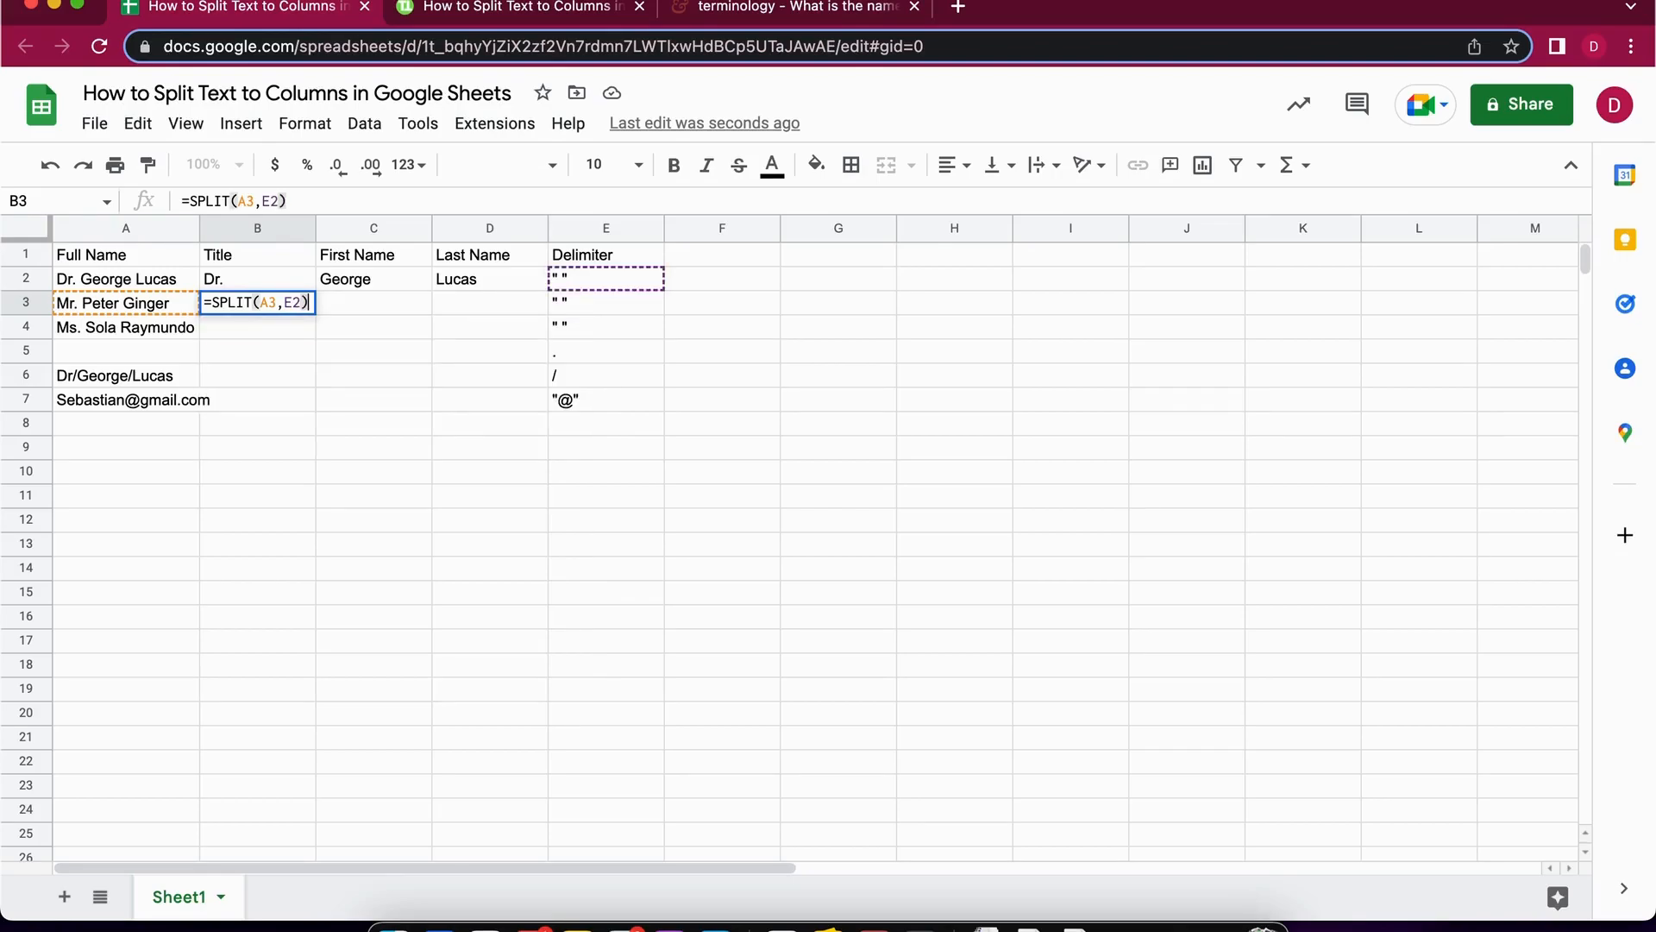
left_click(298, 307)
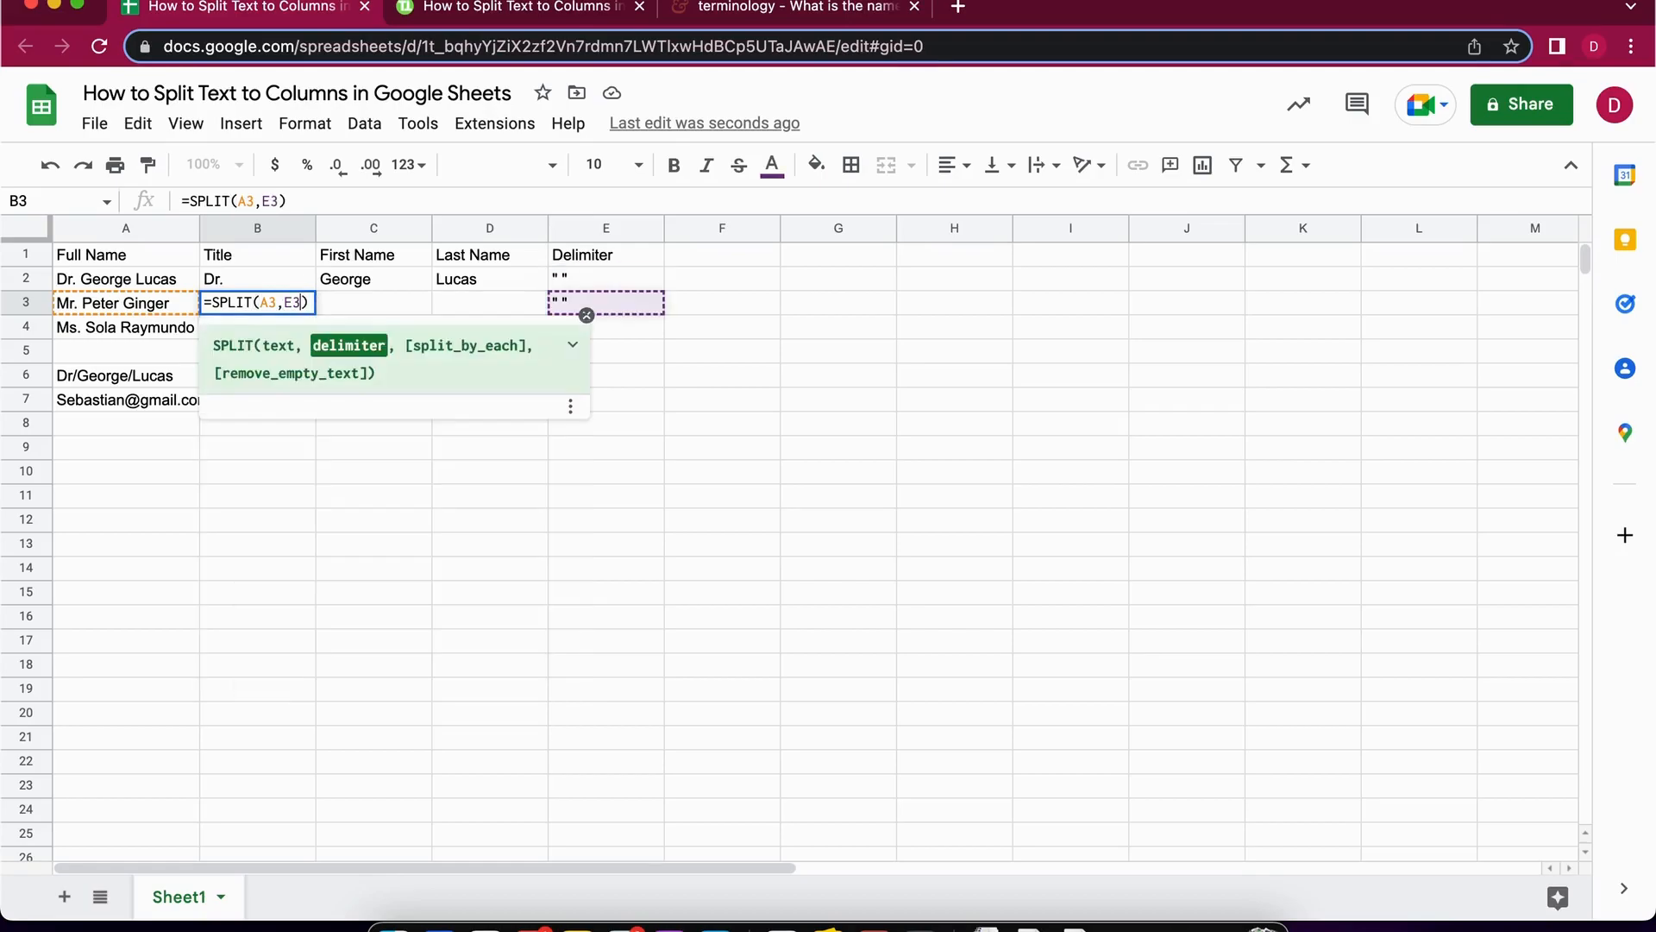
left_click(310, 301)
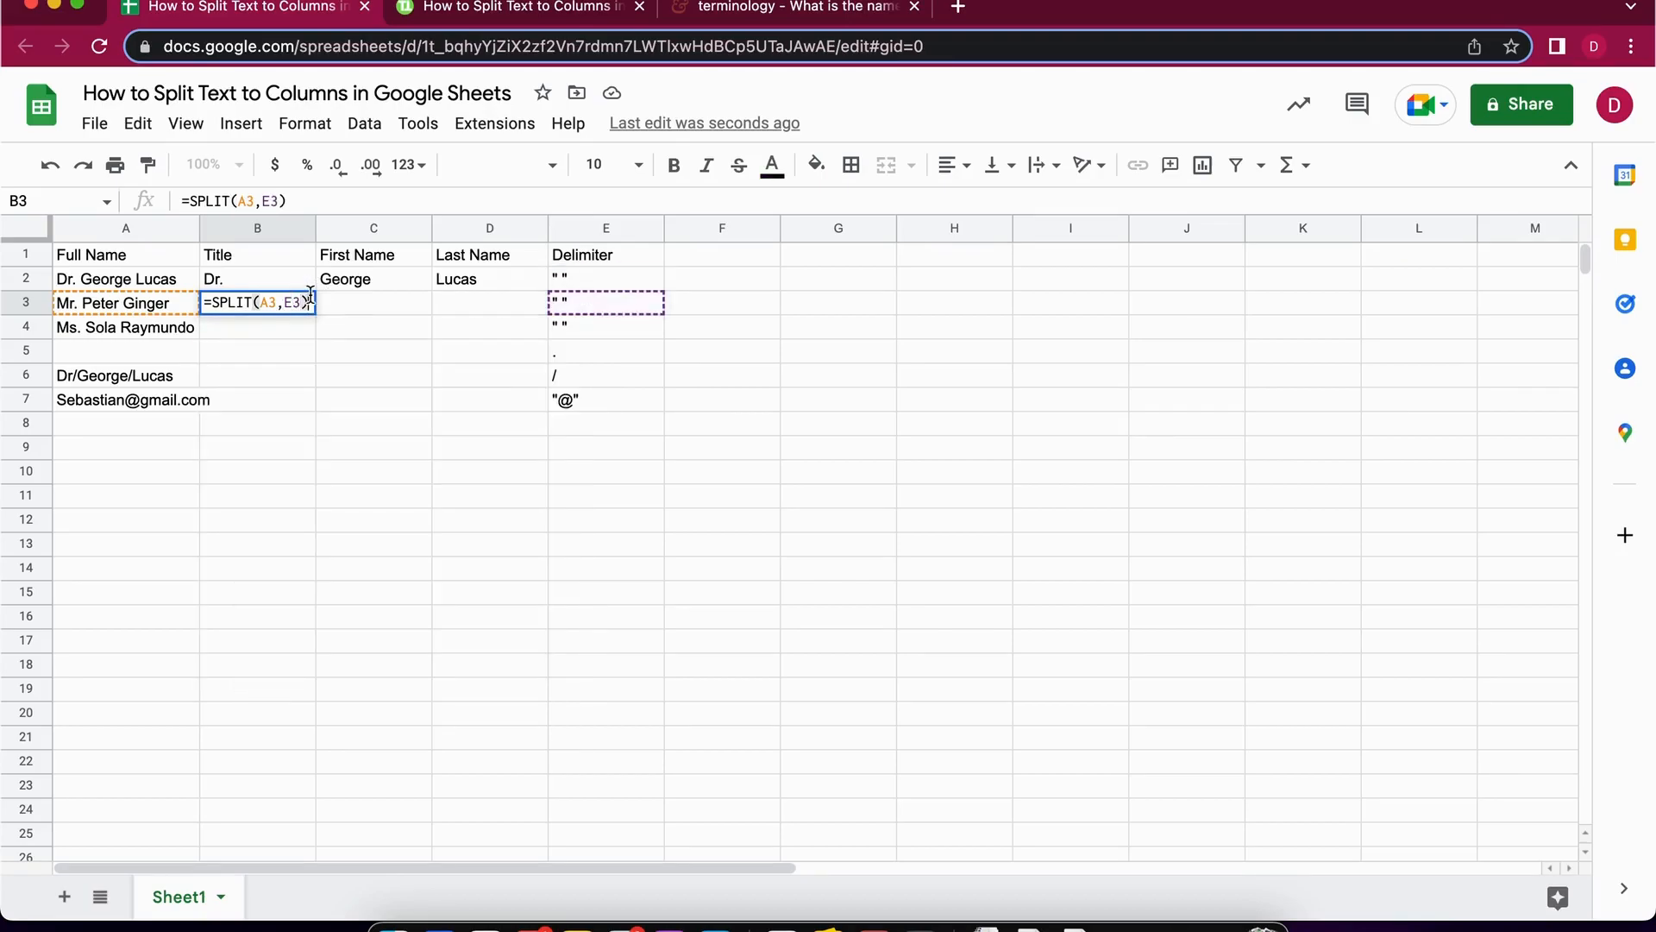
key("Return")
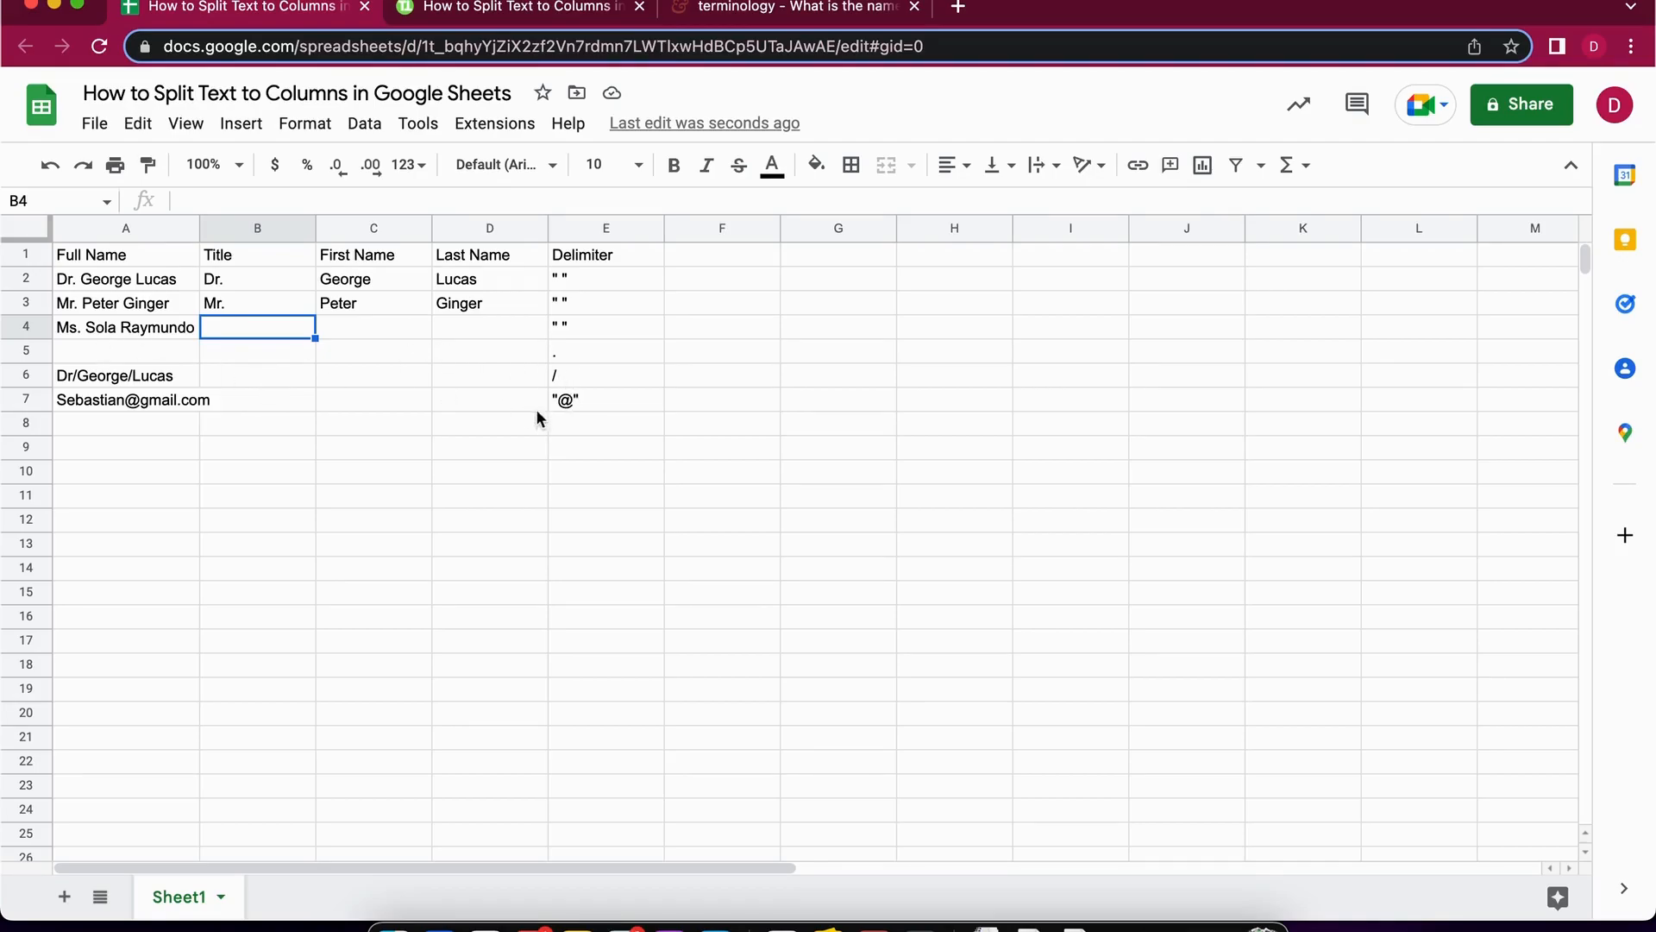
- Enter the formula =SPLIT(A6,"/") in cell B6 and accept the suggested autofill for cell B7
left_click(257, 374)
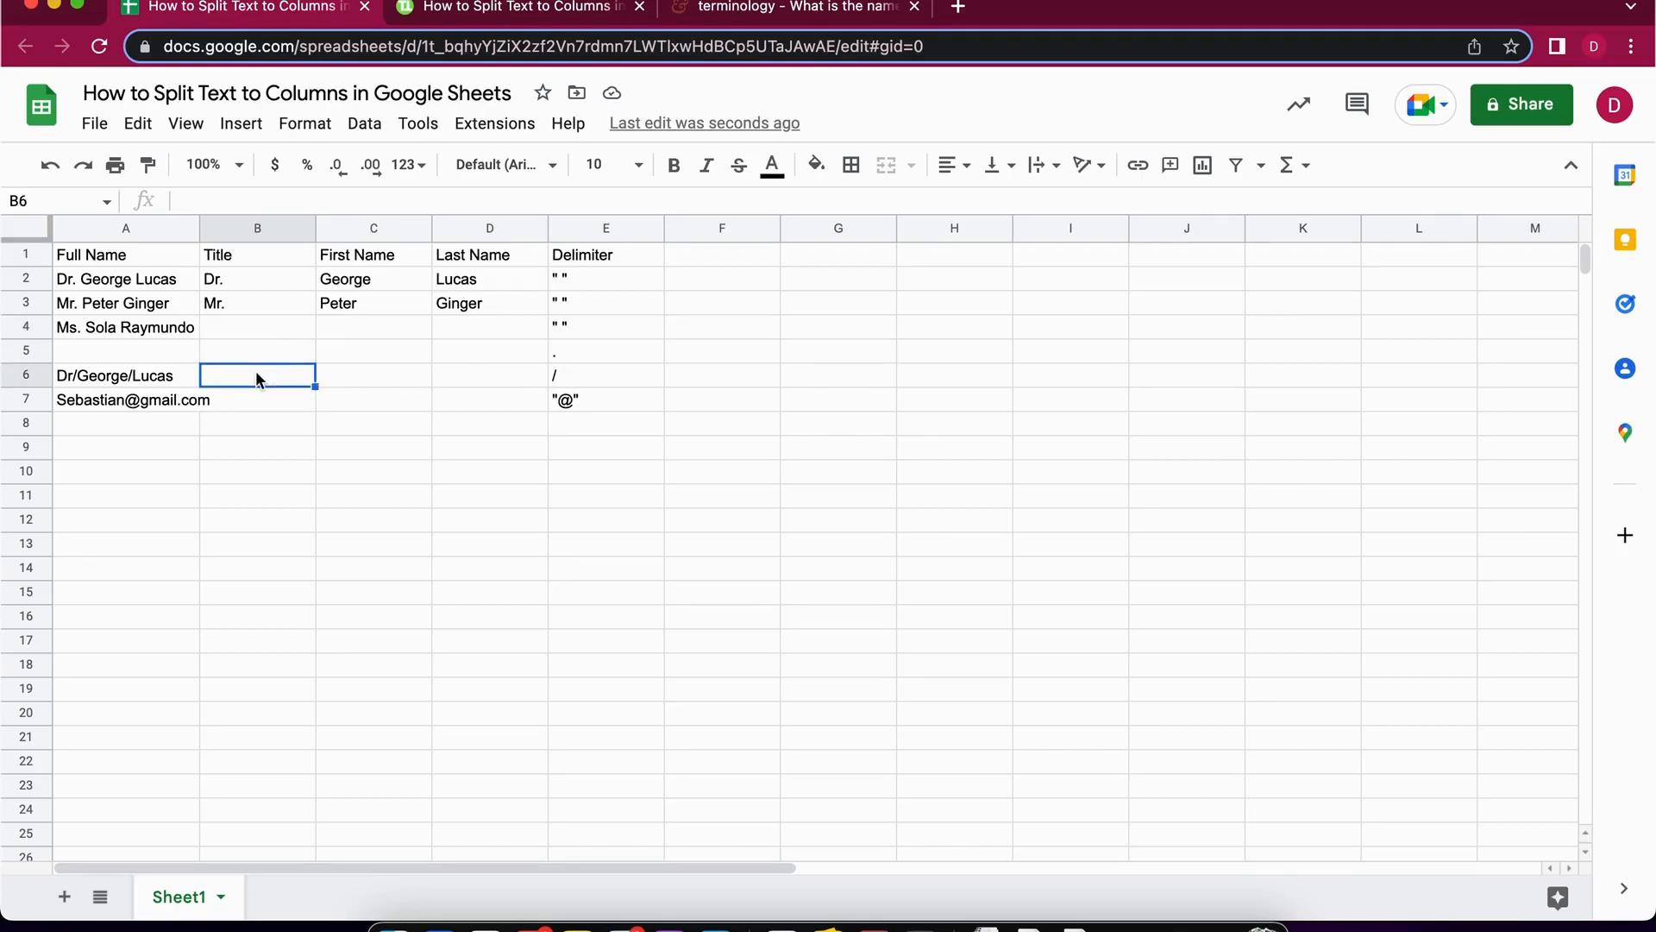
type("=SPLIT(")
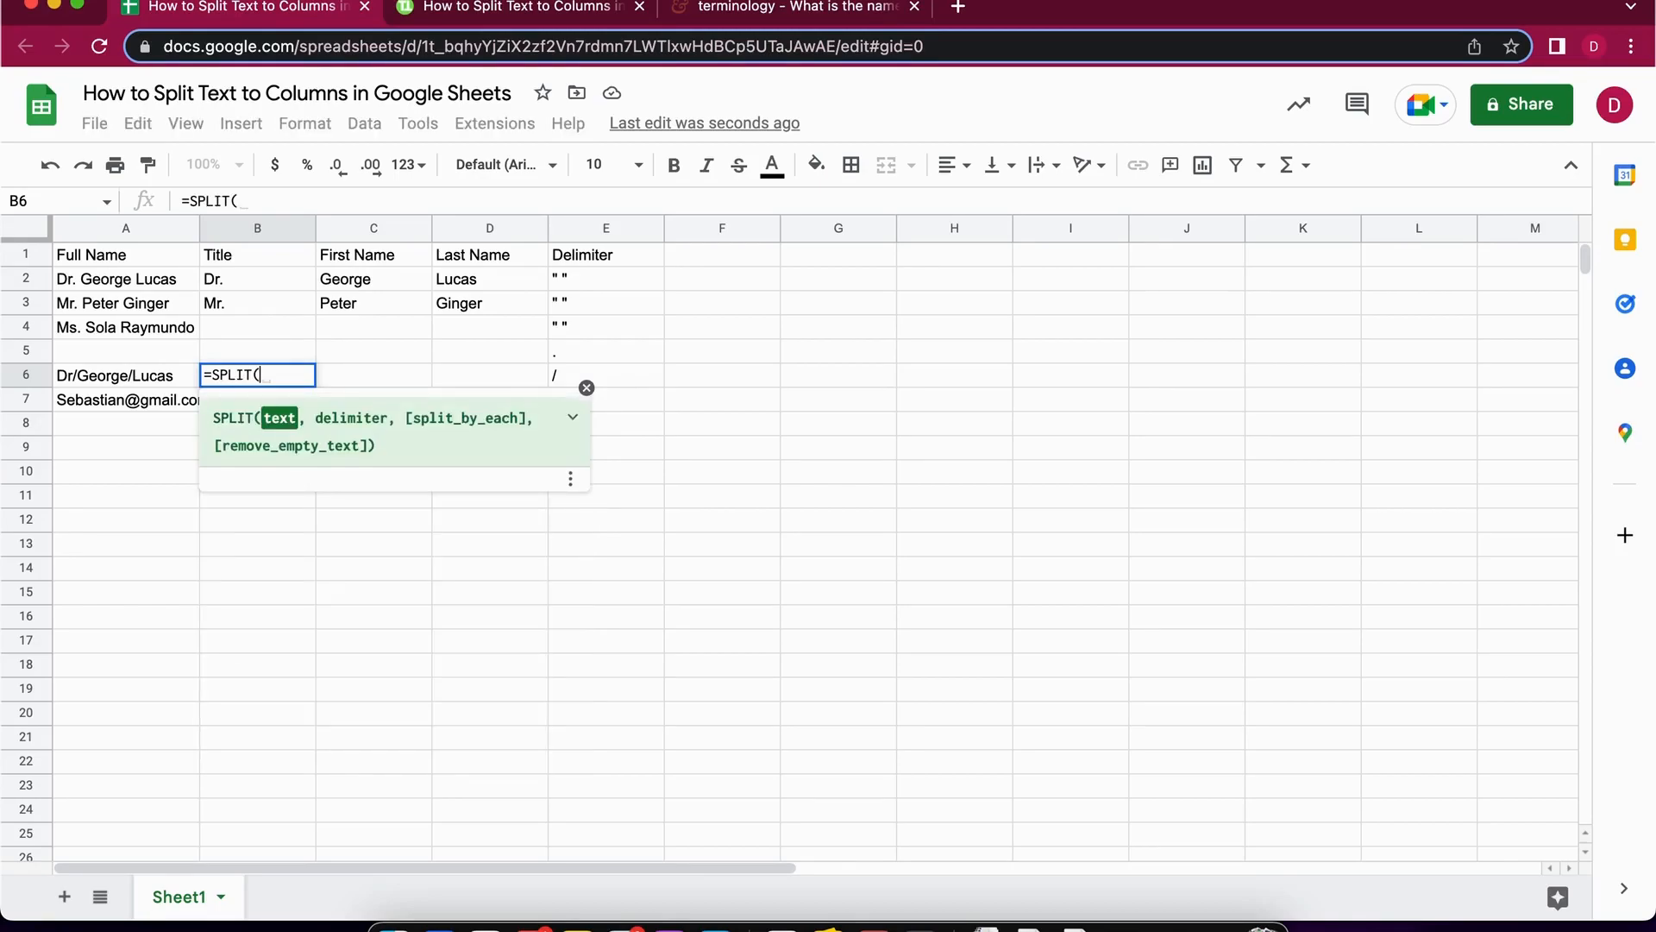
type("A6")
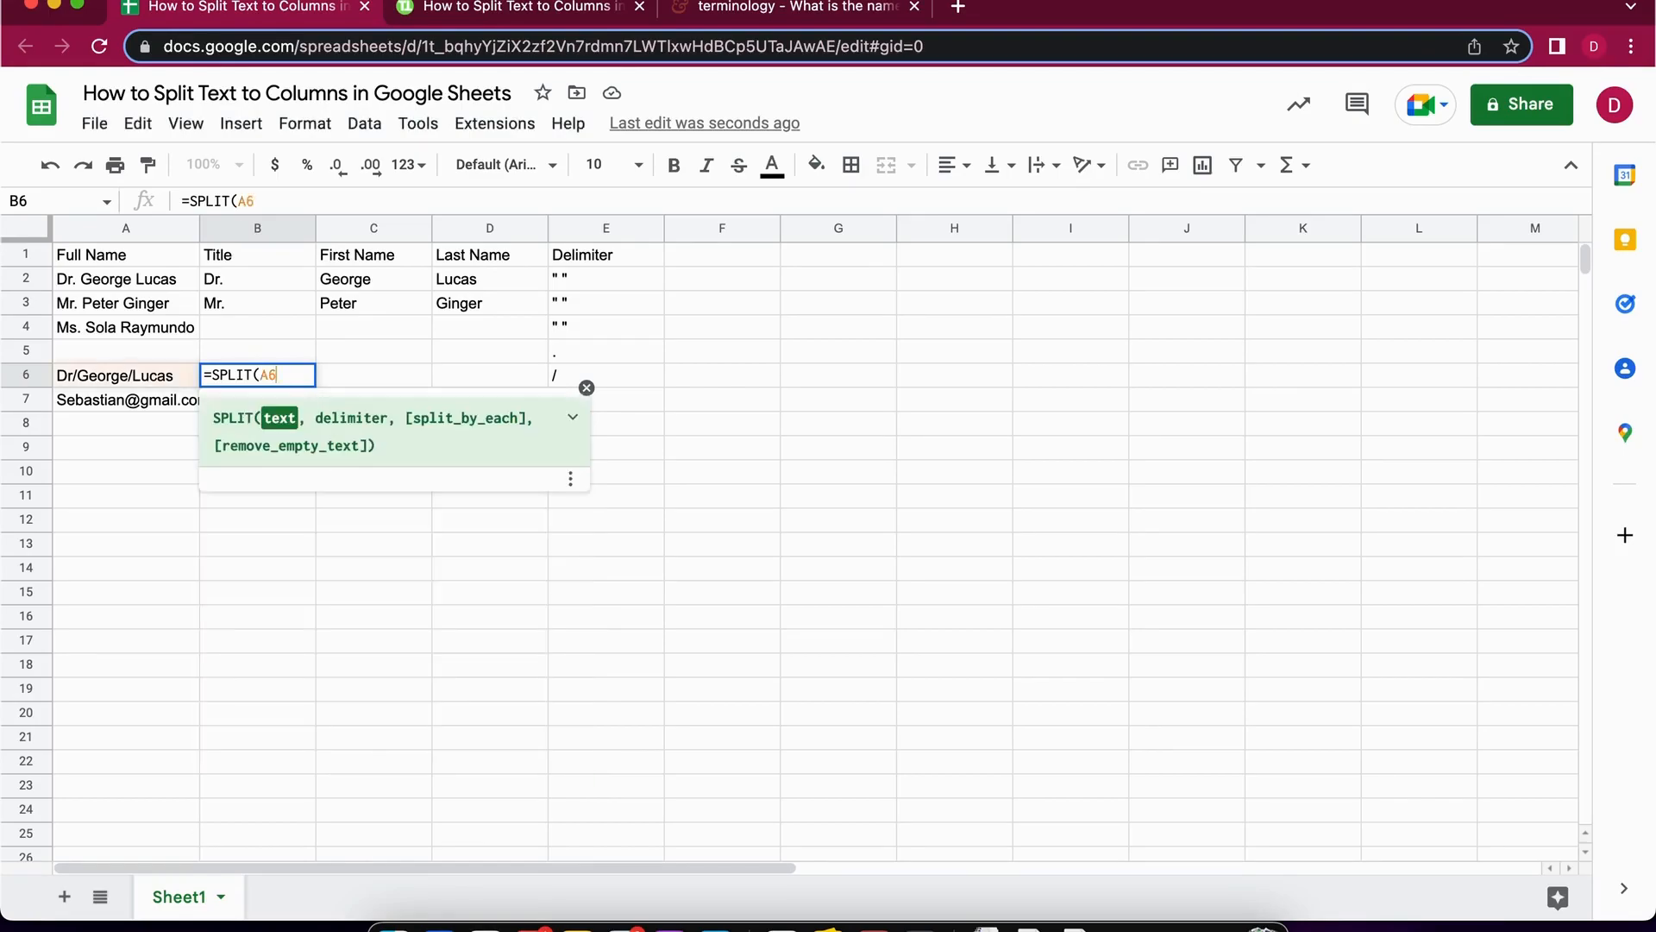
type(",")
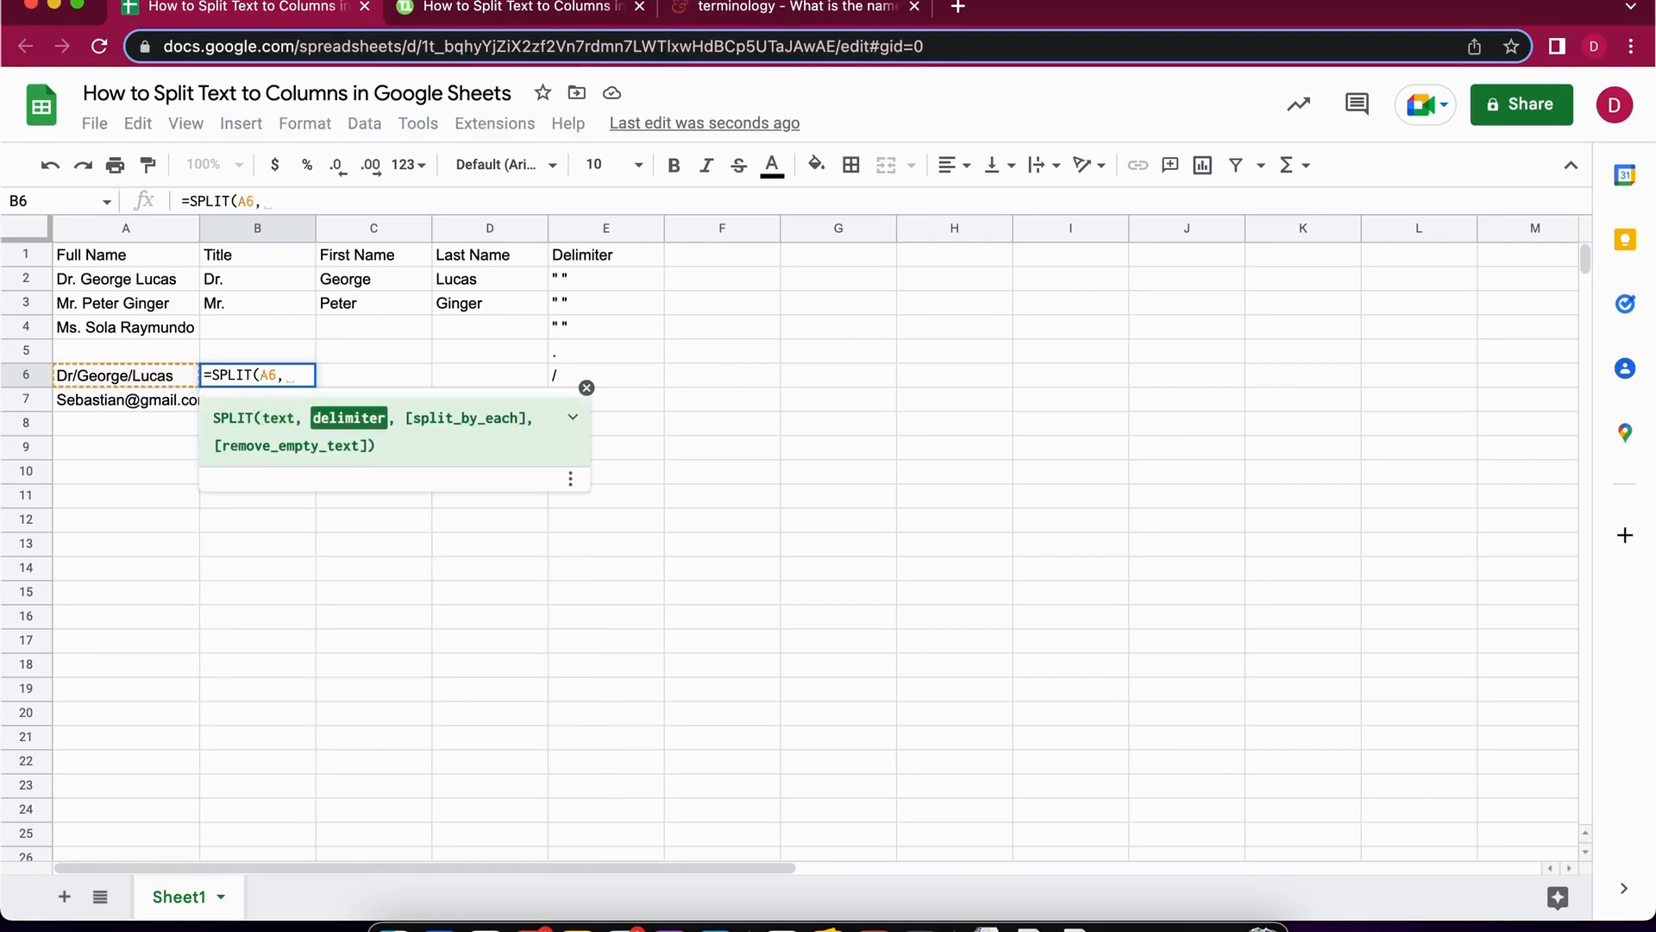
type("\"/\"")
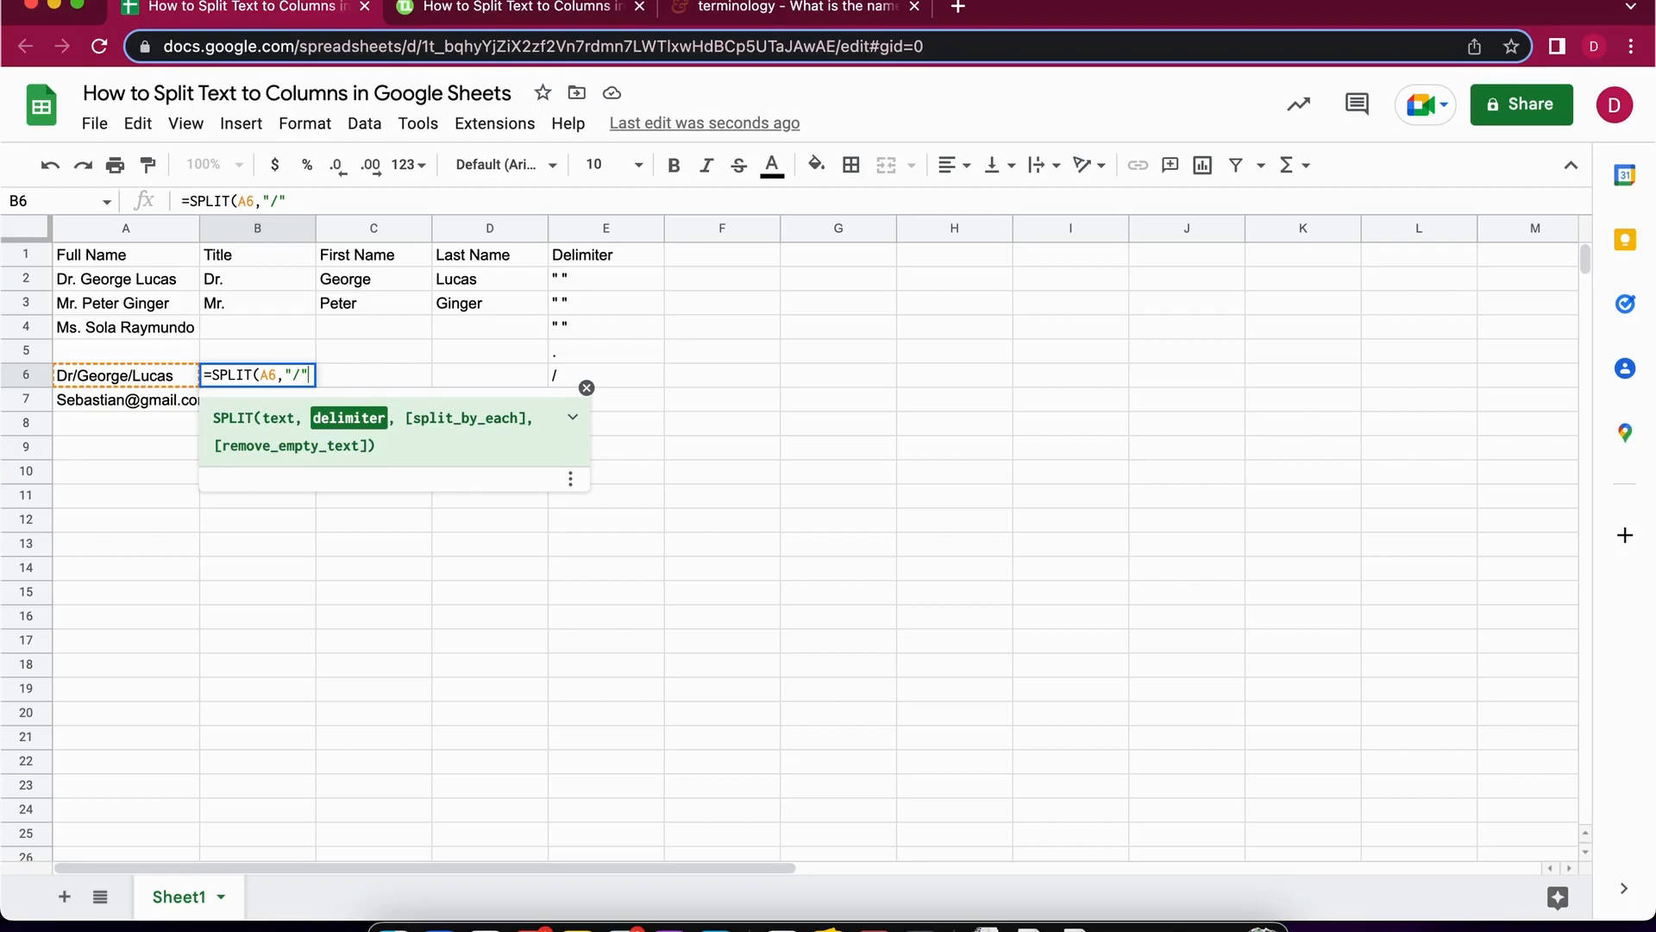
type(")")
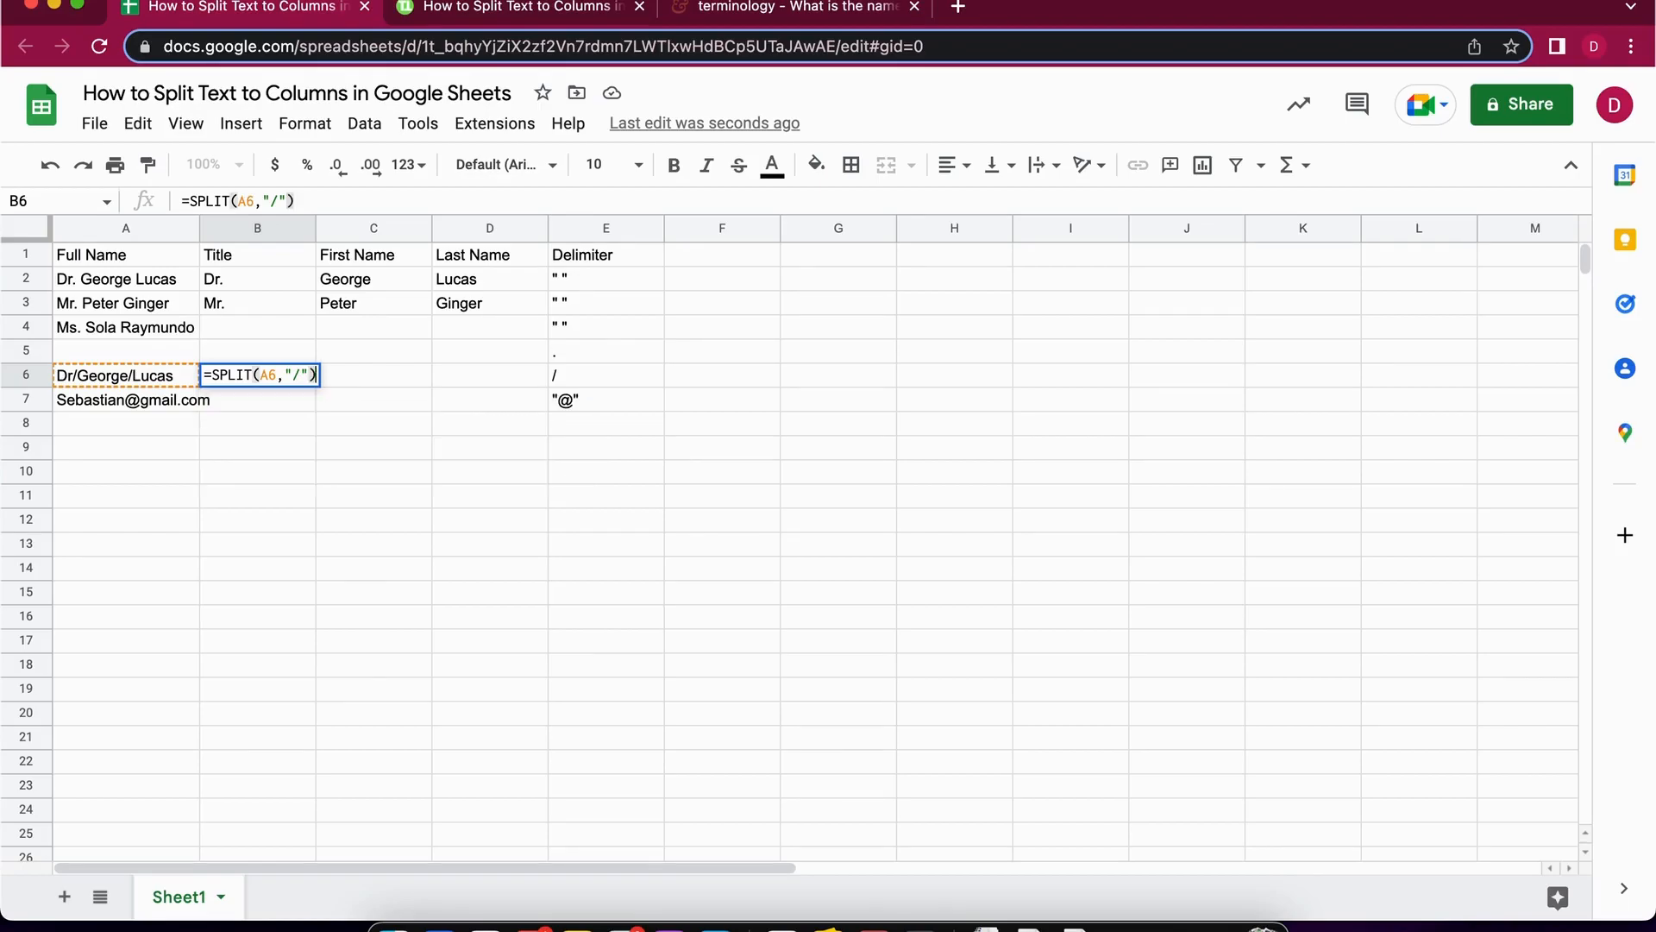
key("Return")
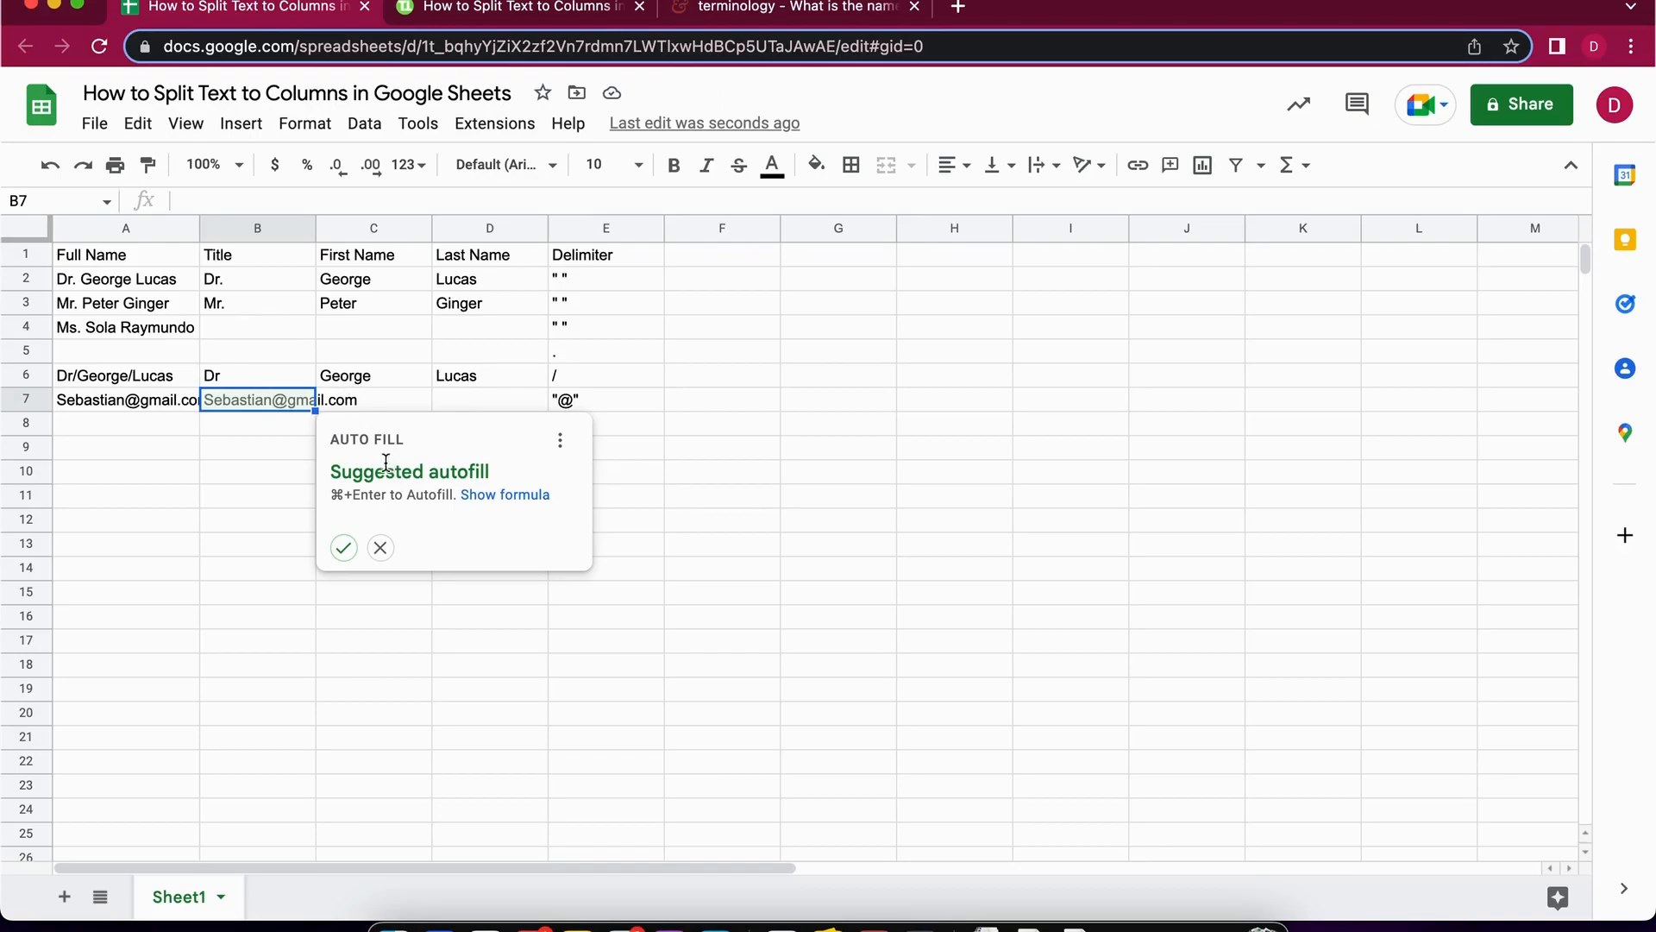
left_click(343, 548)
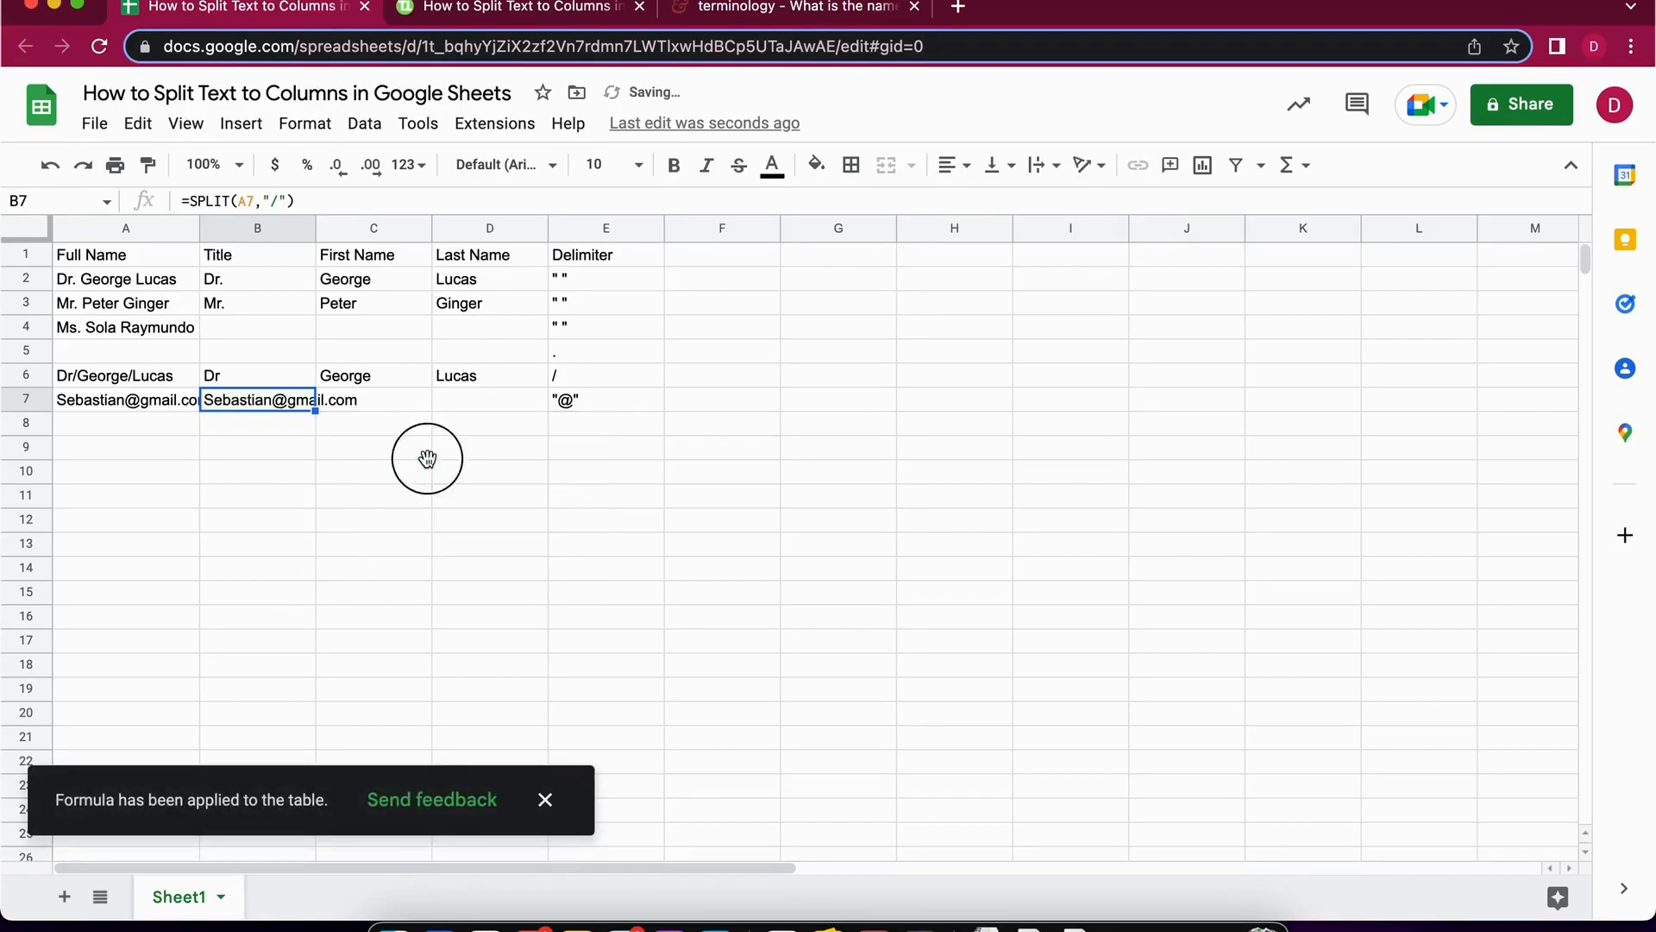
- Dismiss the autofill notification and replace the formula in cell B7 with =SPLIT(A7,E7) to split the email address by its listed delimiter
left_click(317, 449)
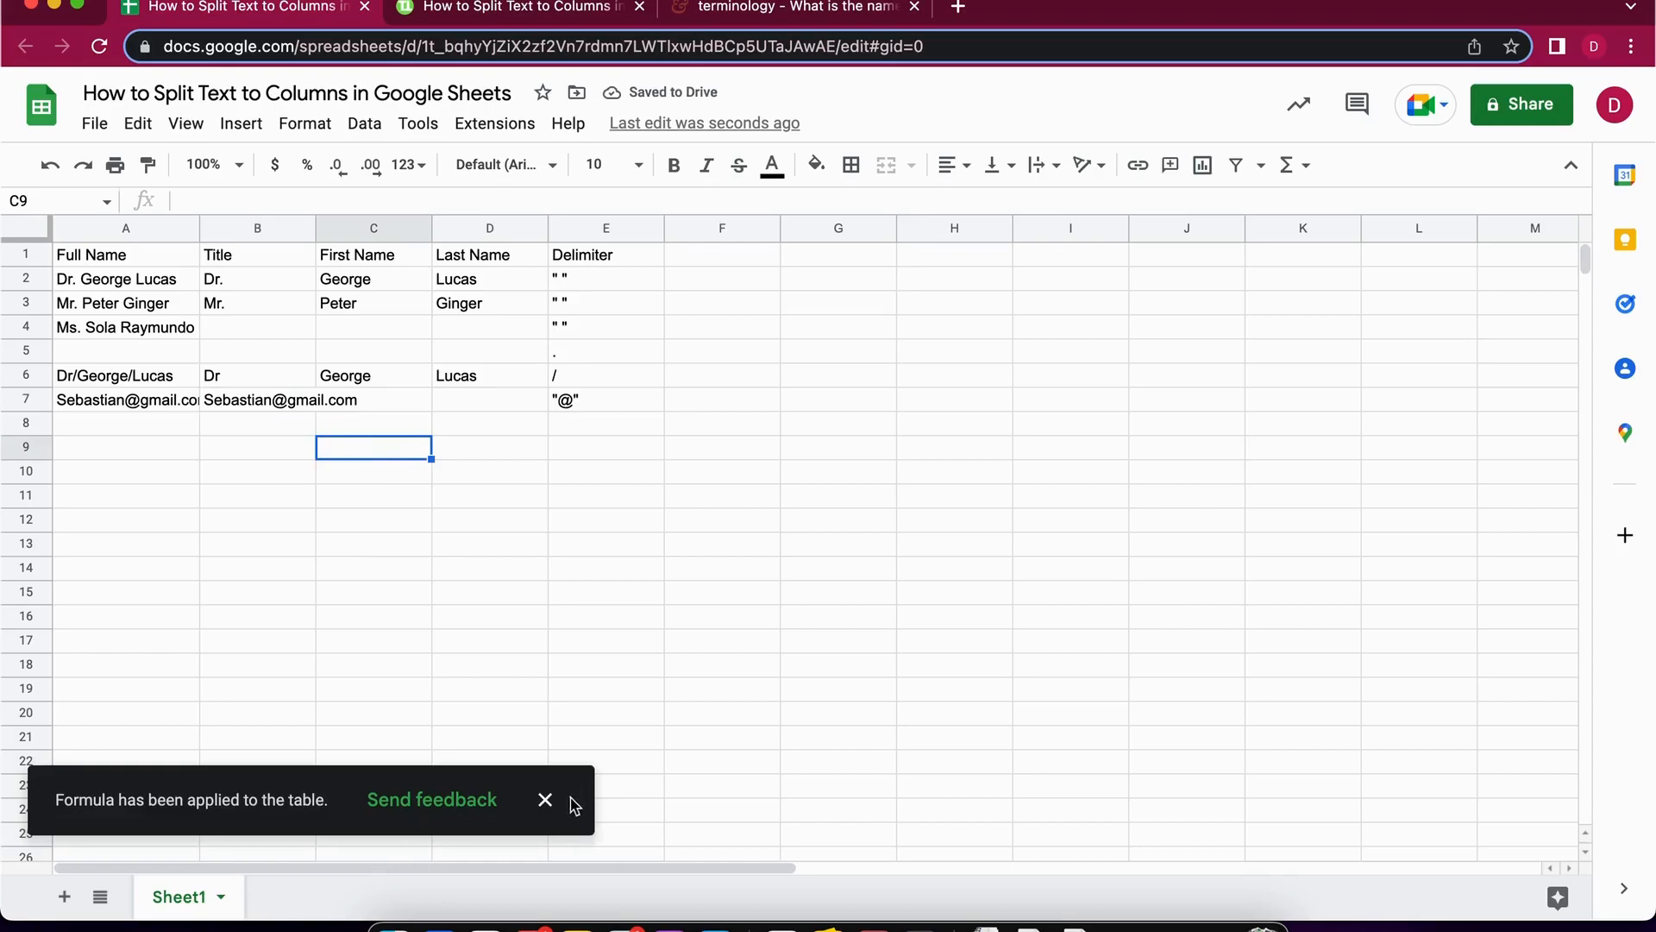
left_click(546, 800)
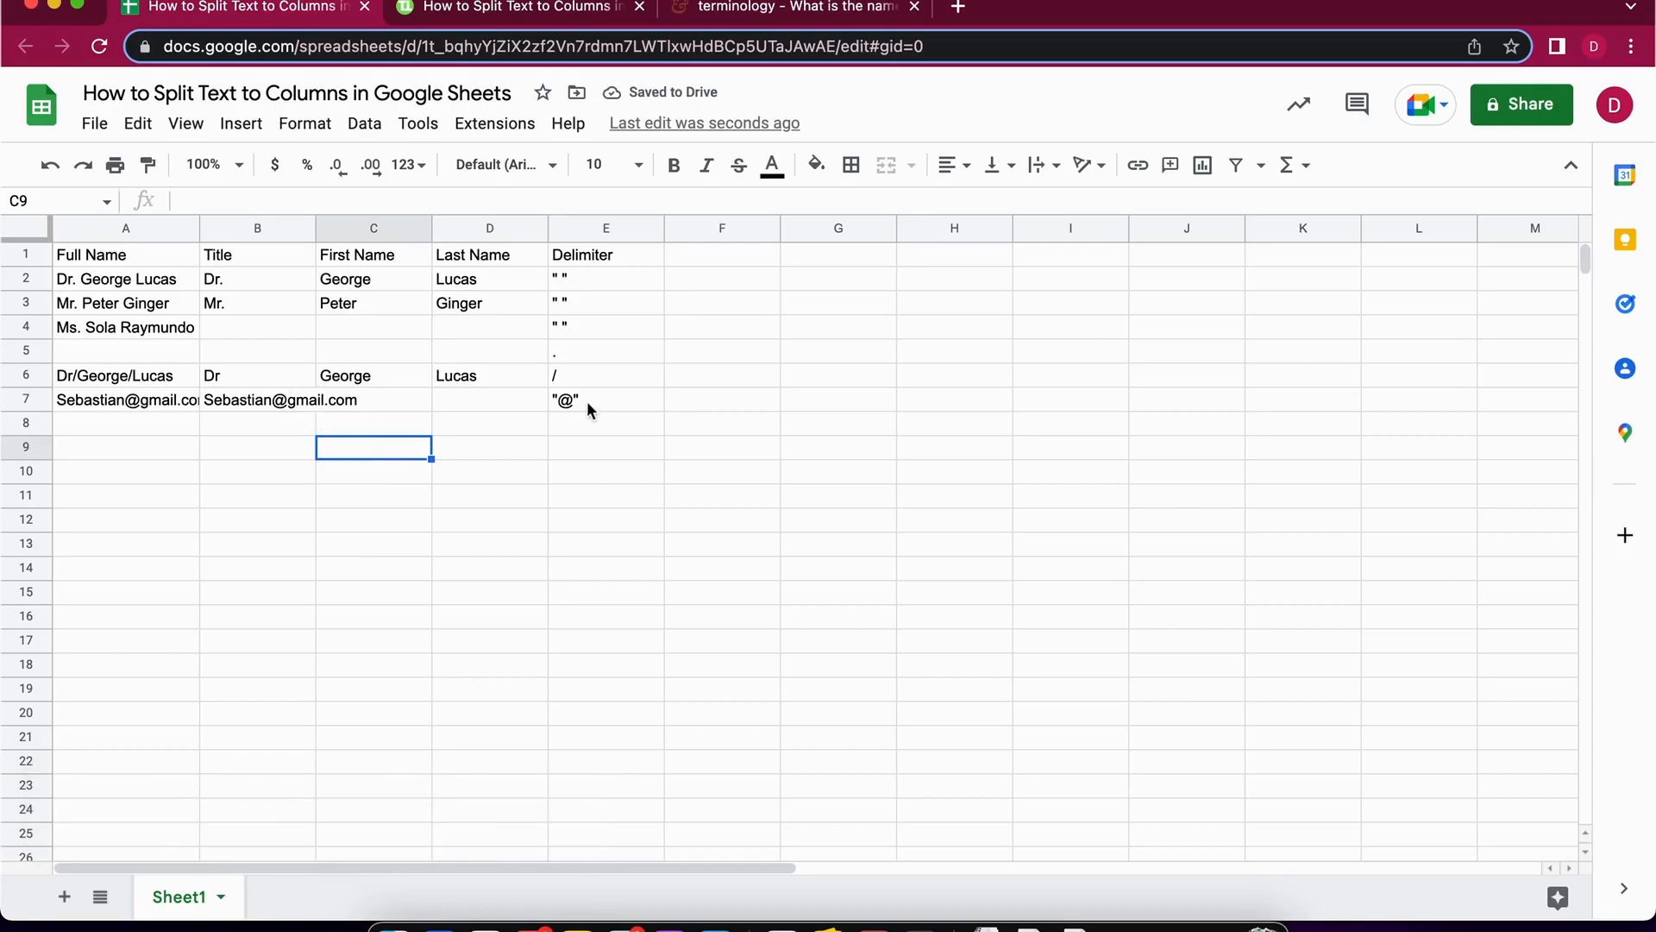
left_click(253, 401)
type("=")
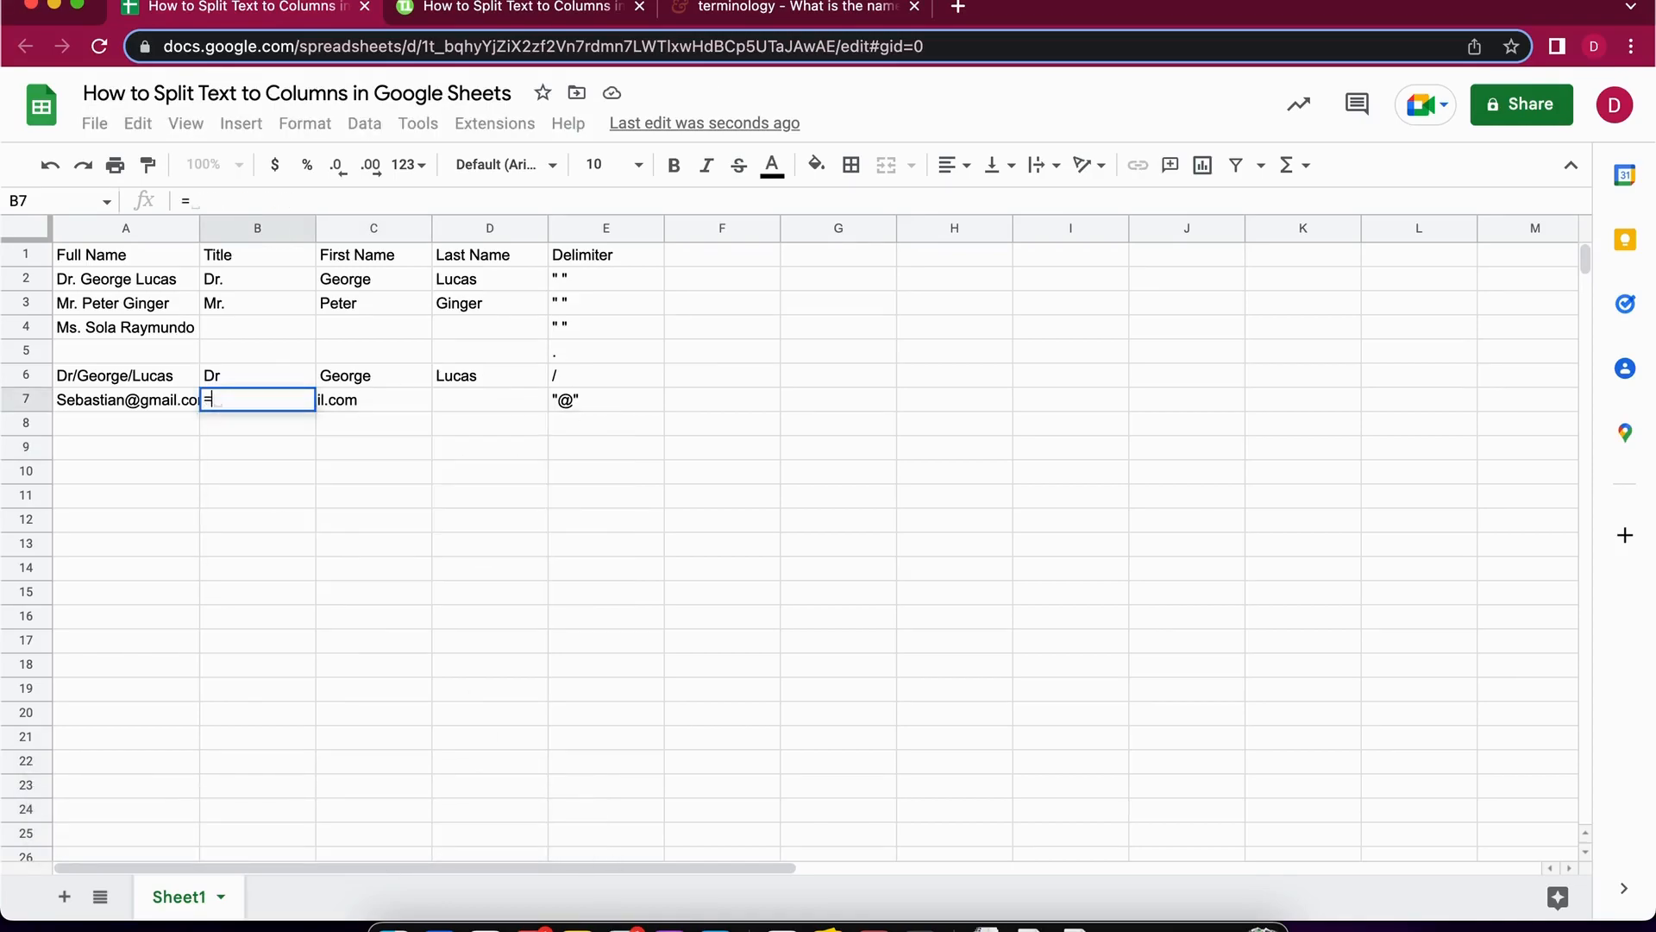
type("(")
key("BackSpace")
type("SPLIT")
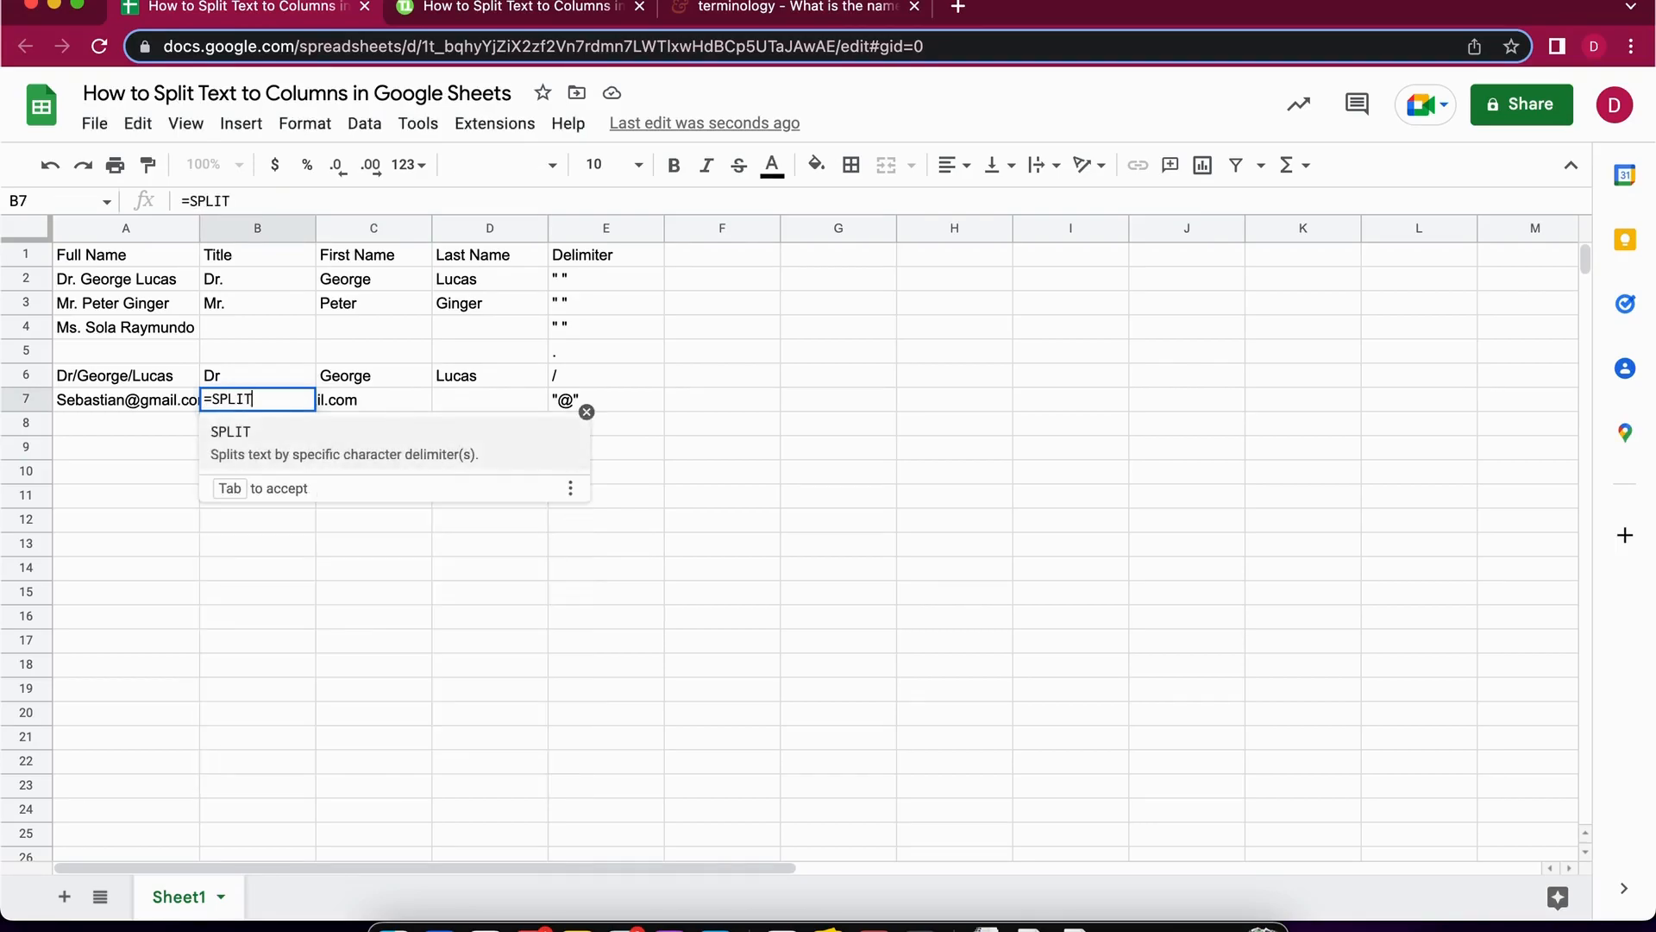
type("(")
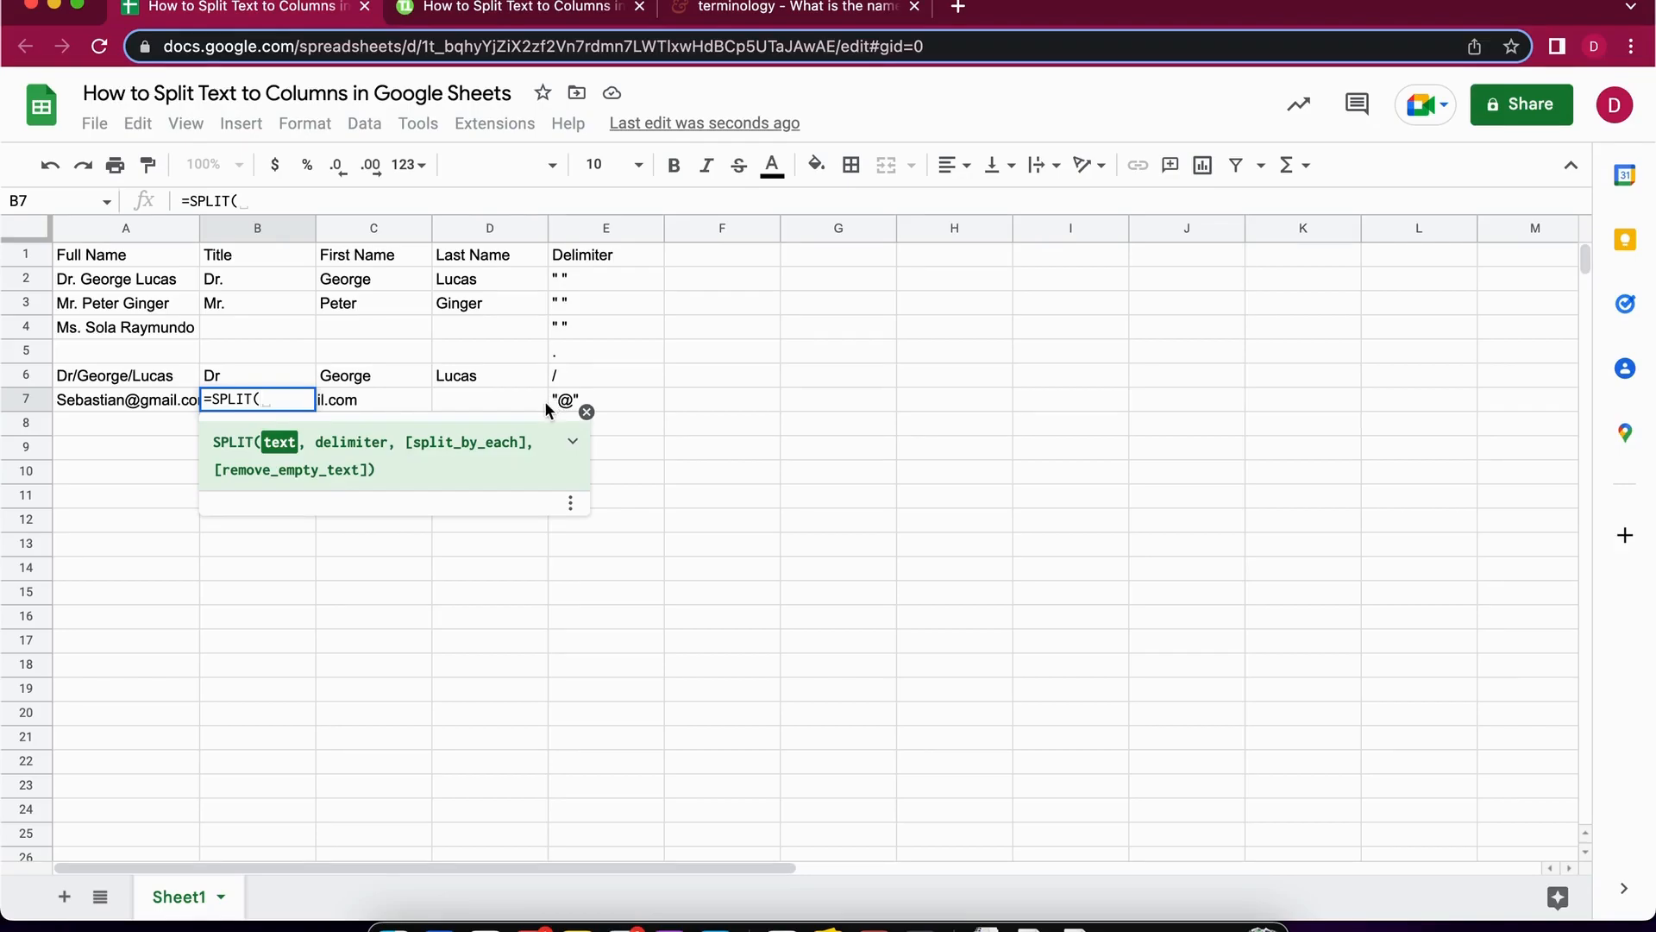
type("A7")
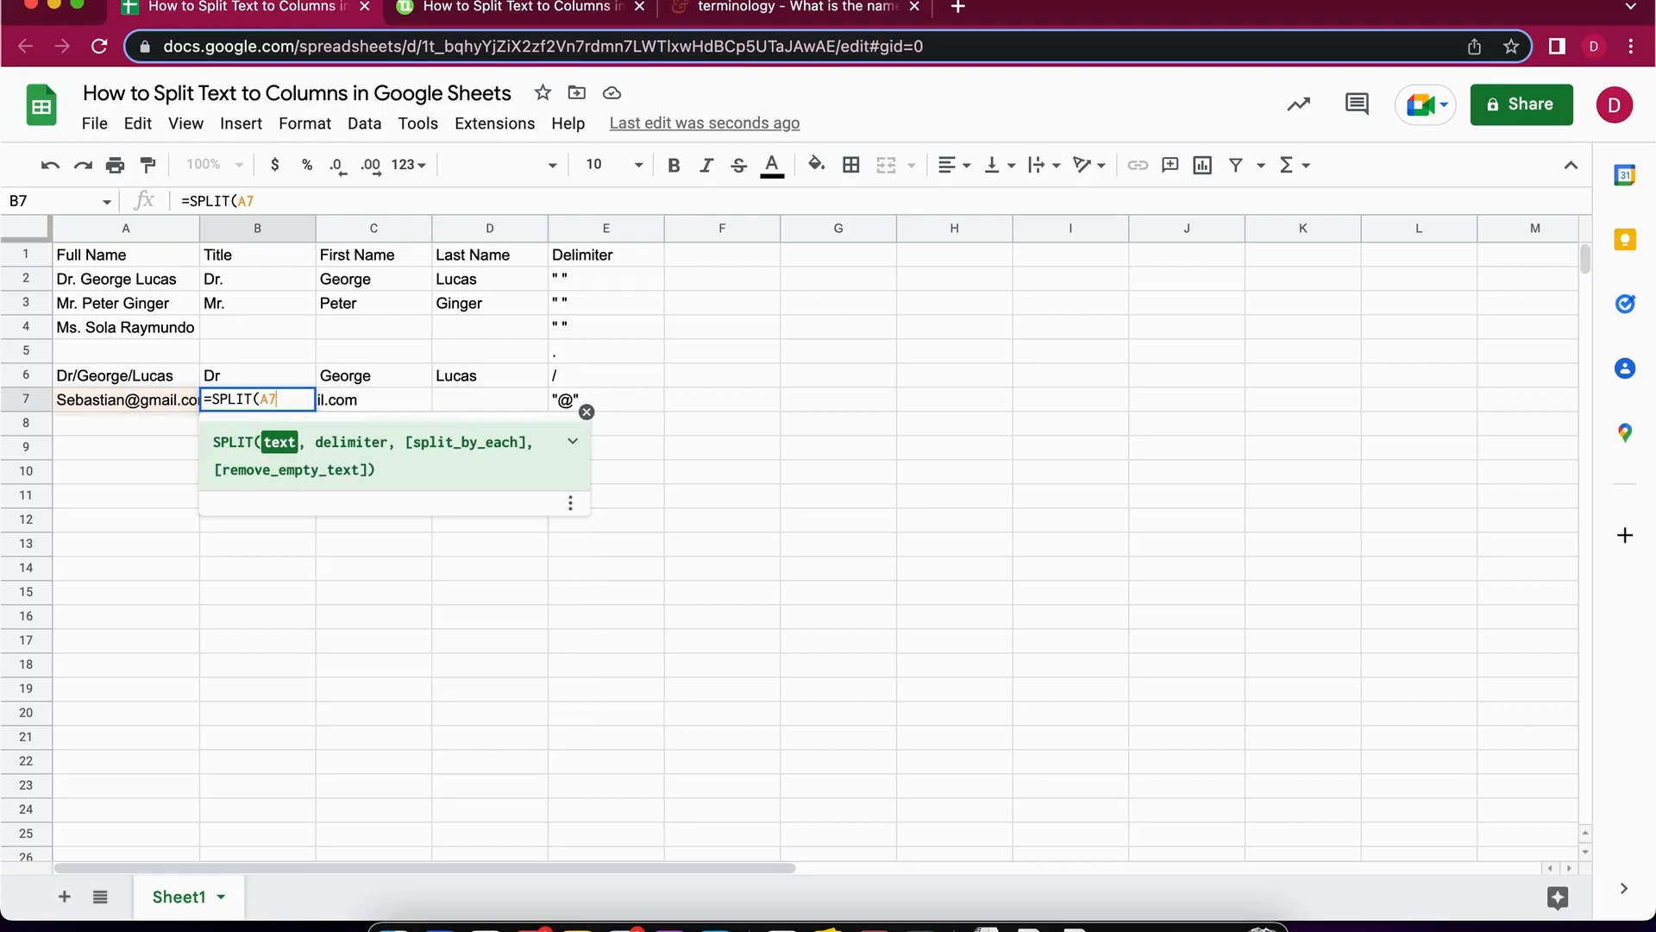
type(", ")
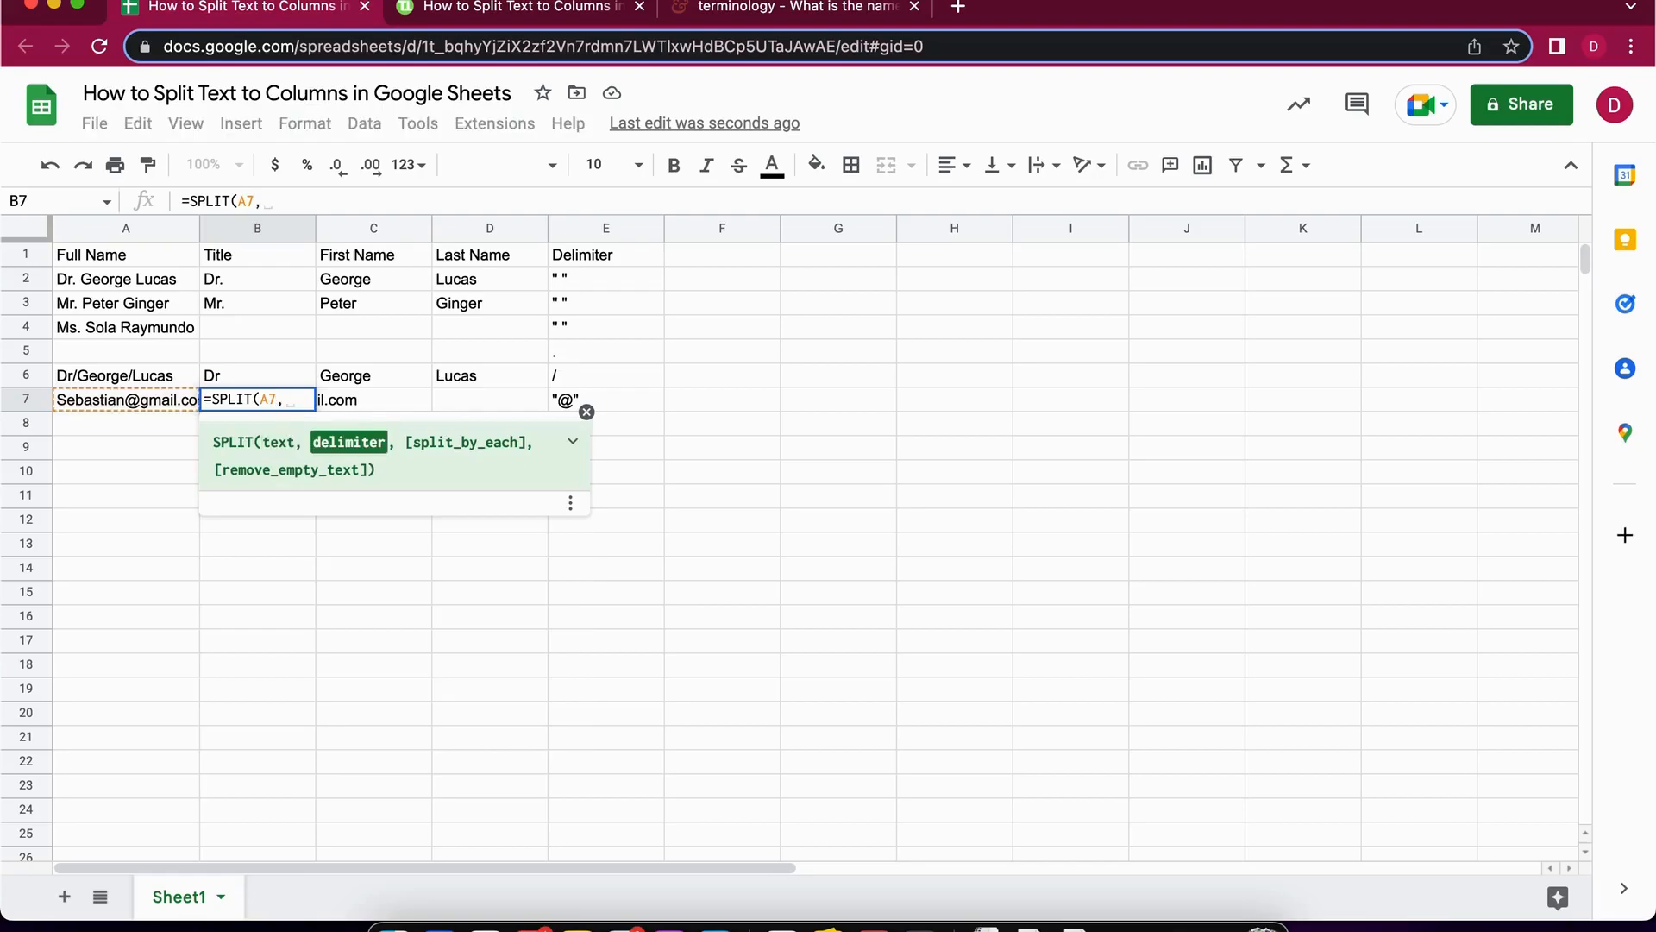
type("E")
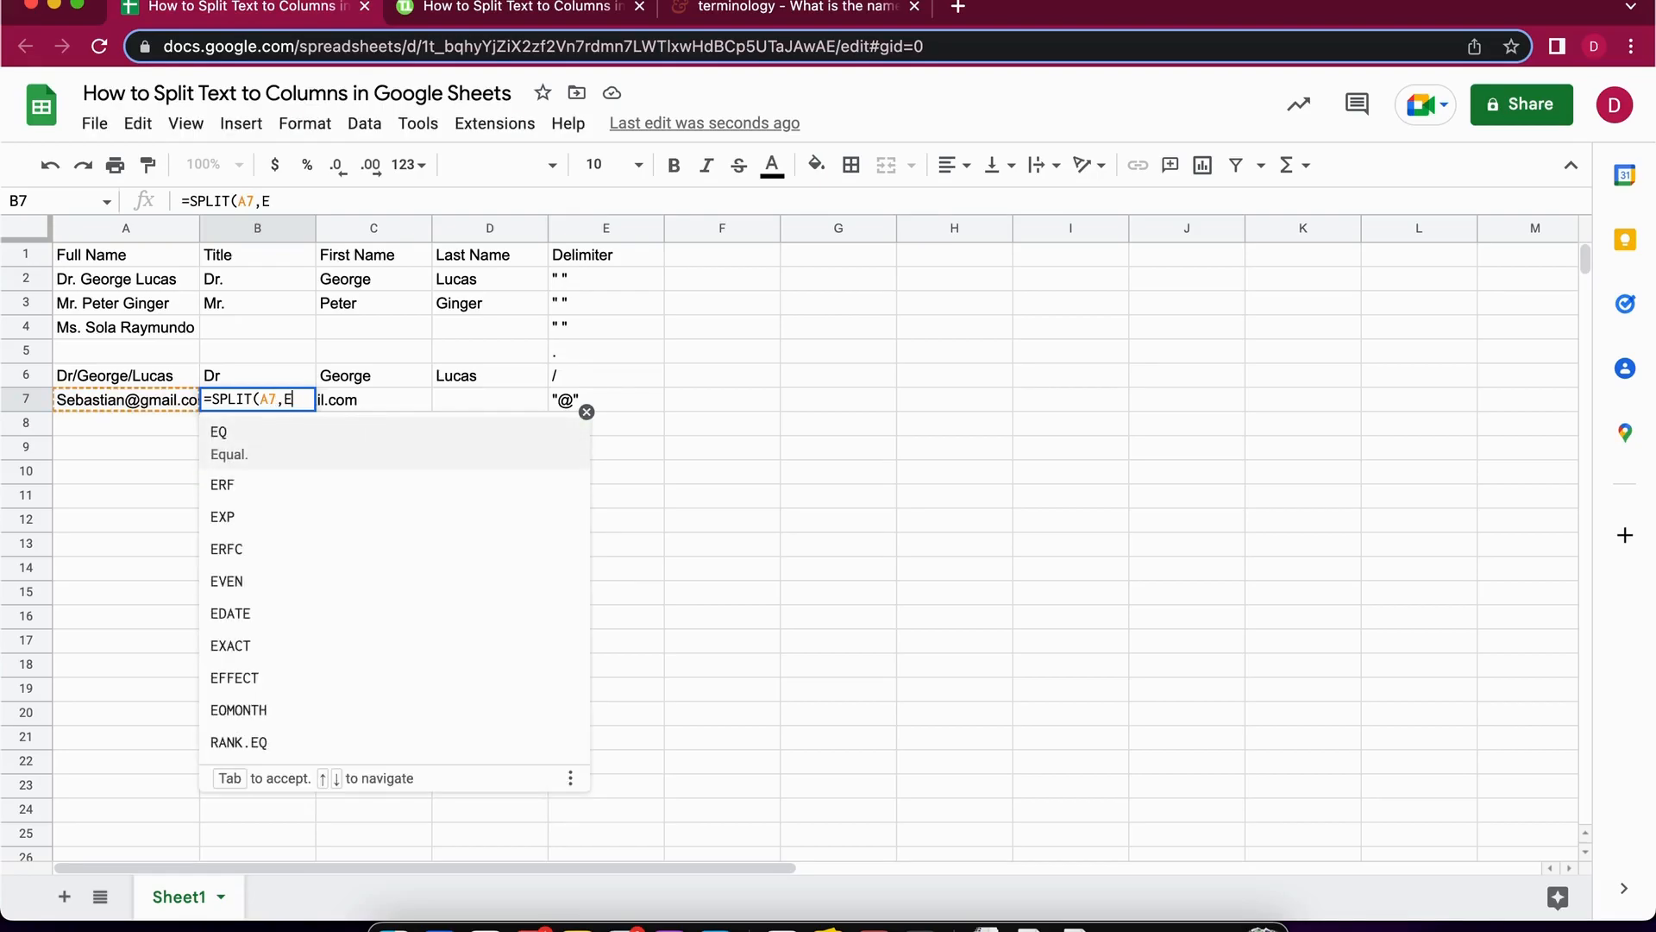
type("7)")
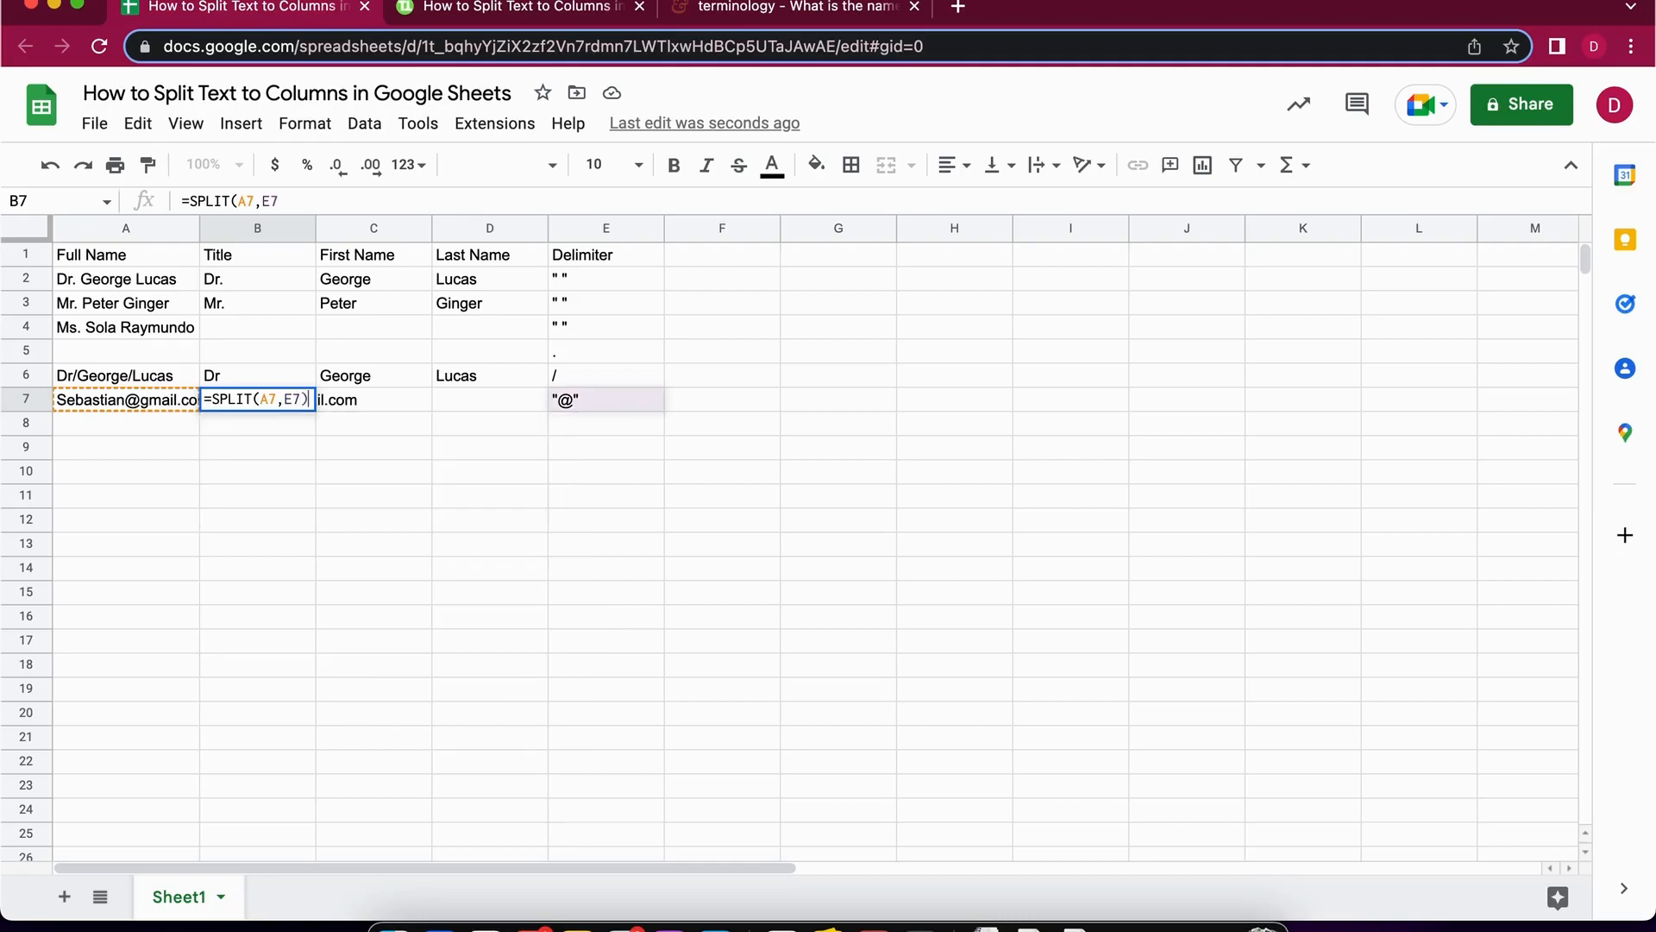
key("Return")
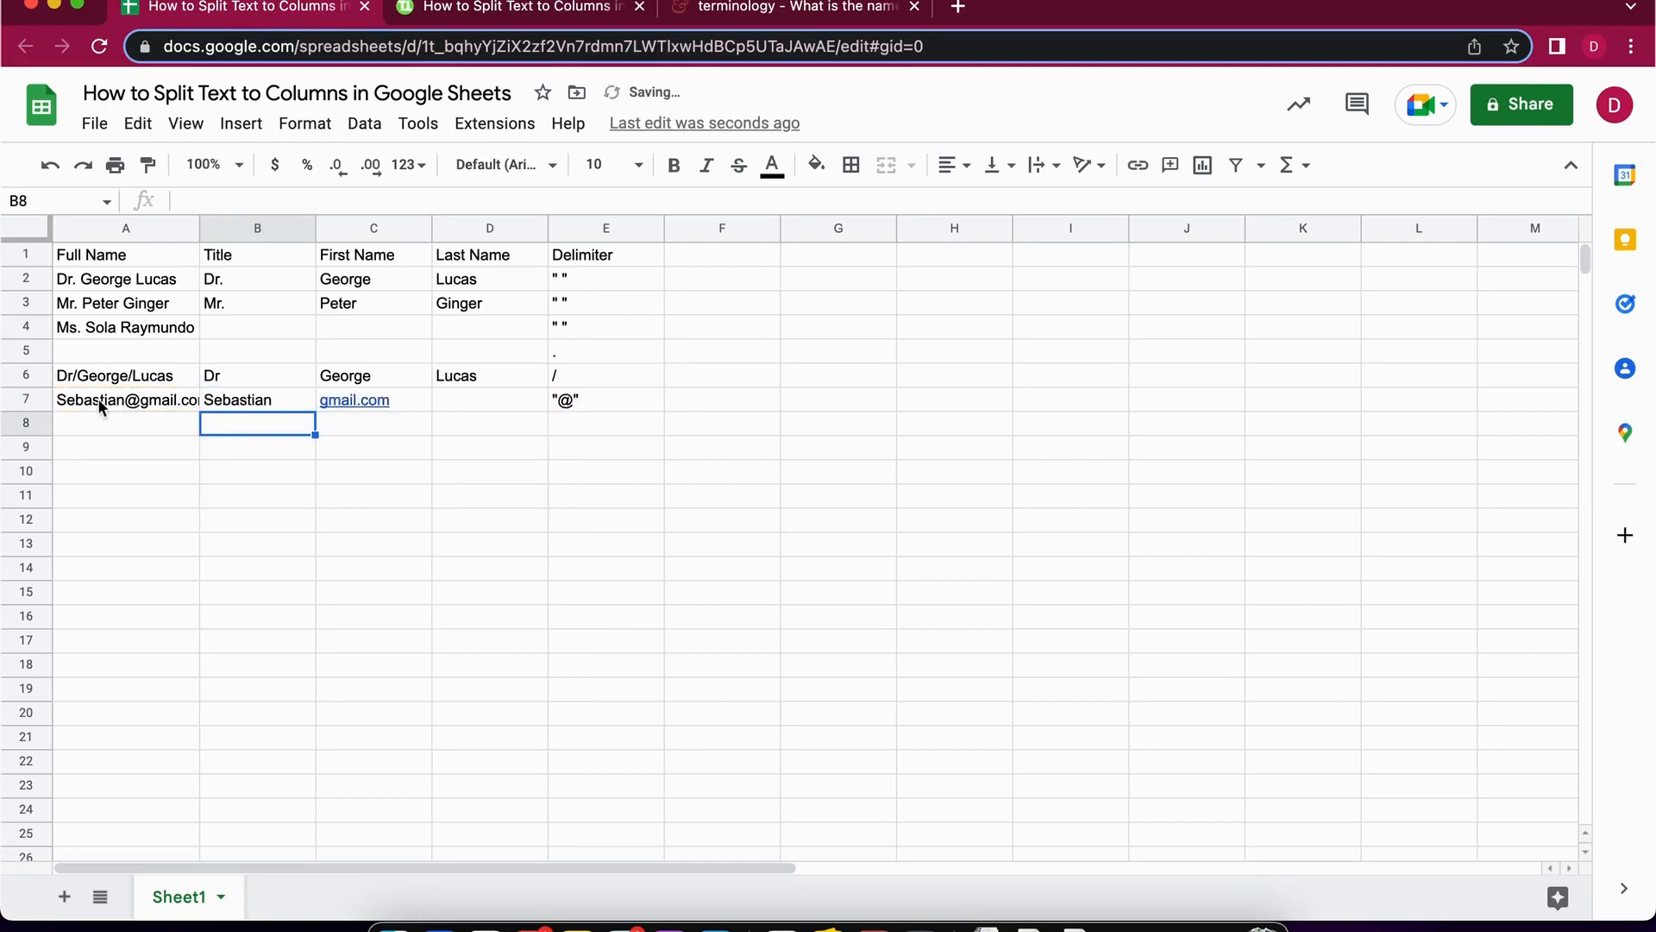
left_click(241, 400)
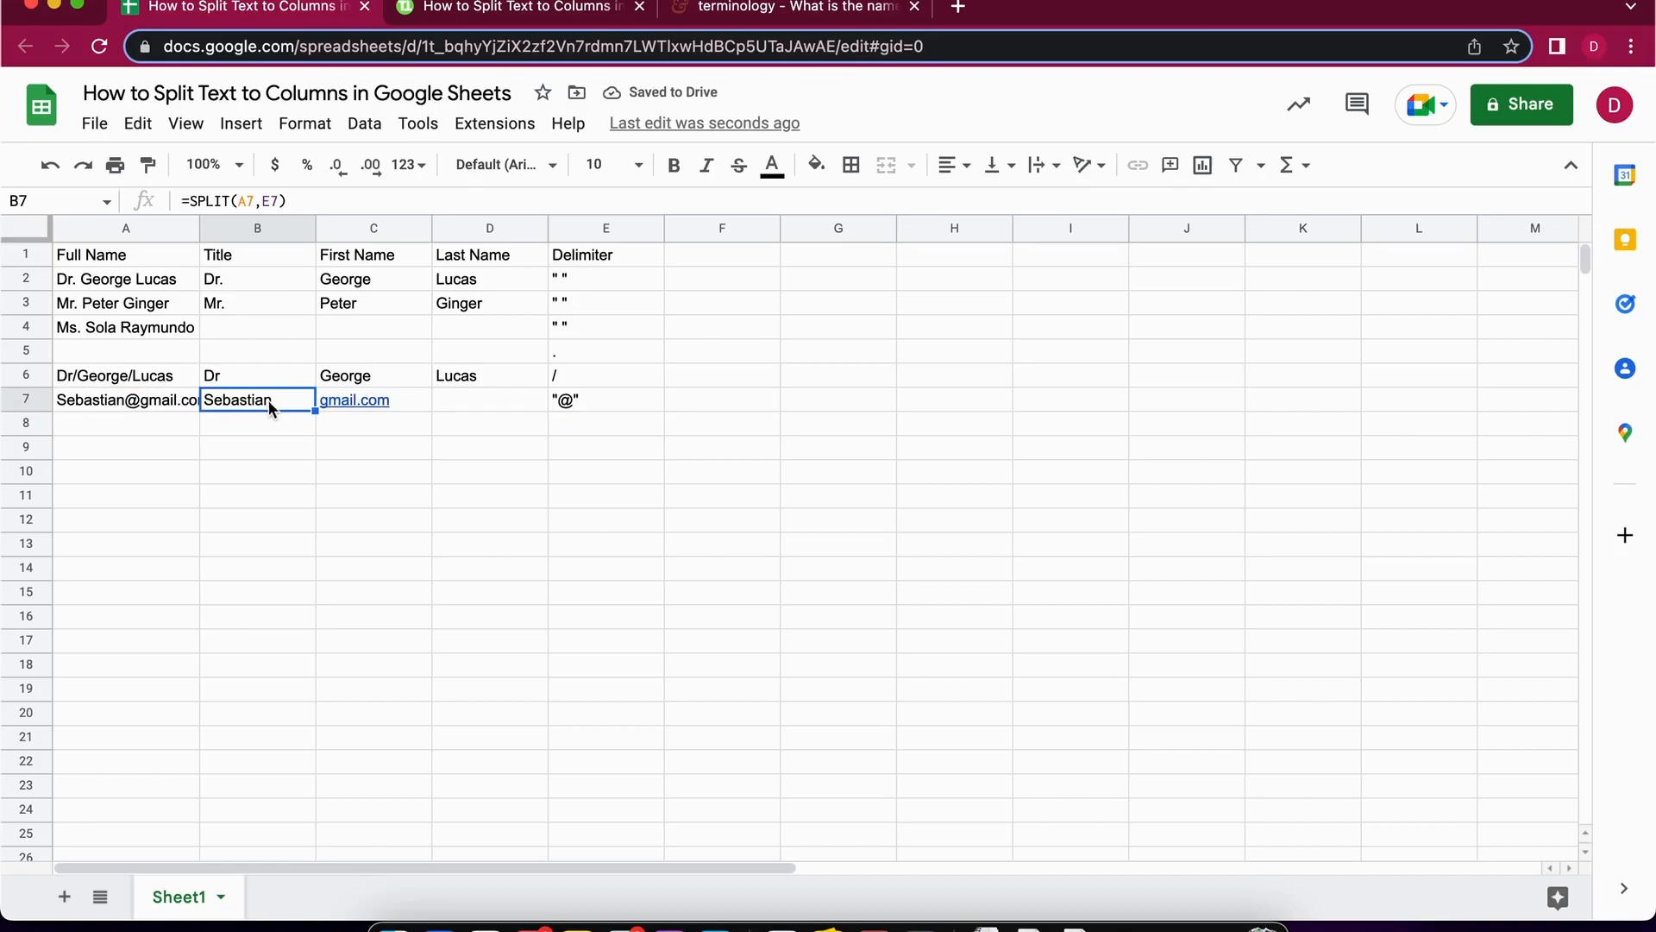
mouse_move(376, 407)
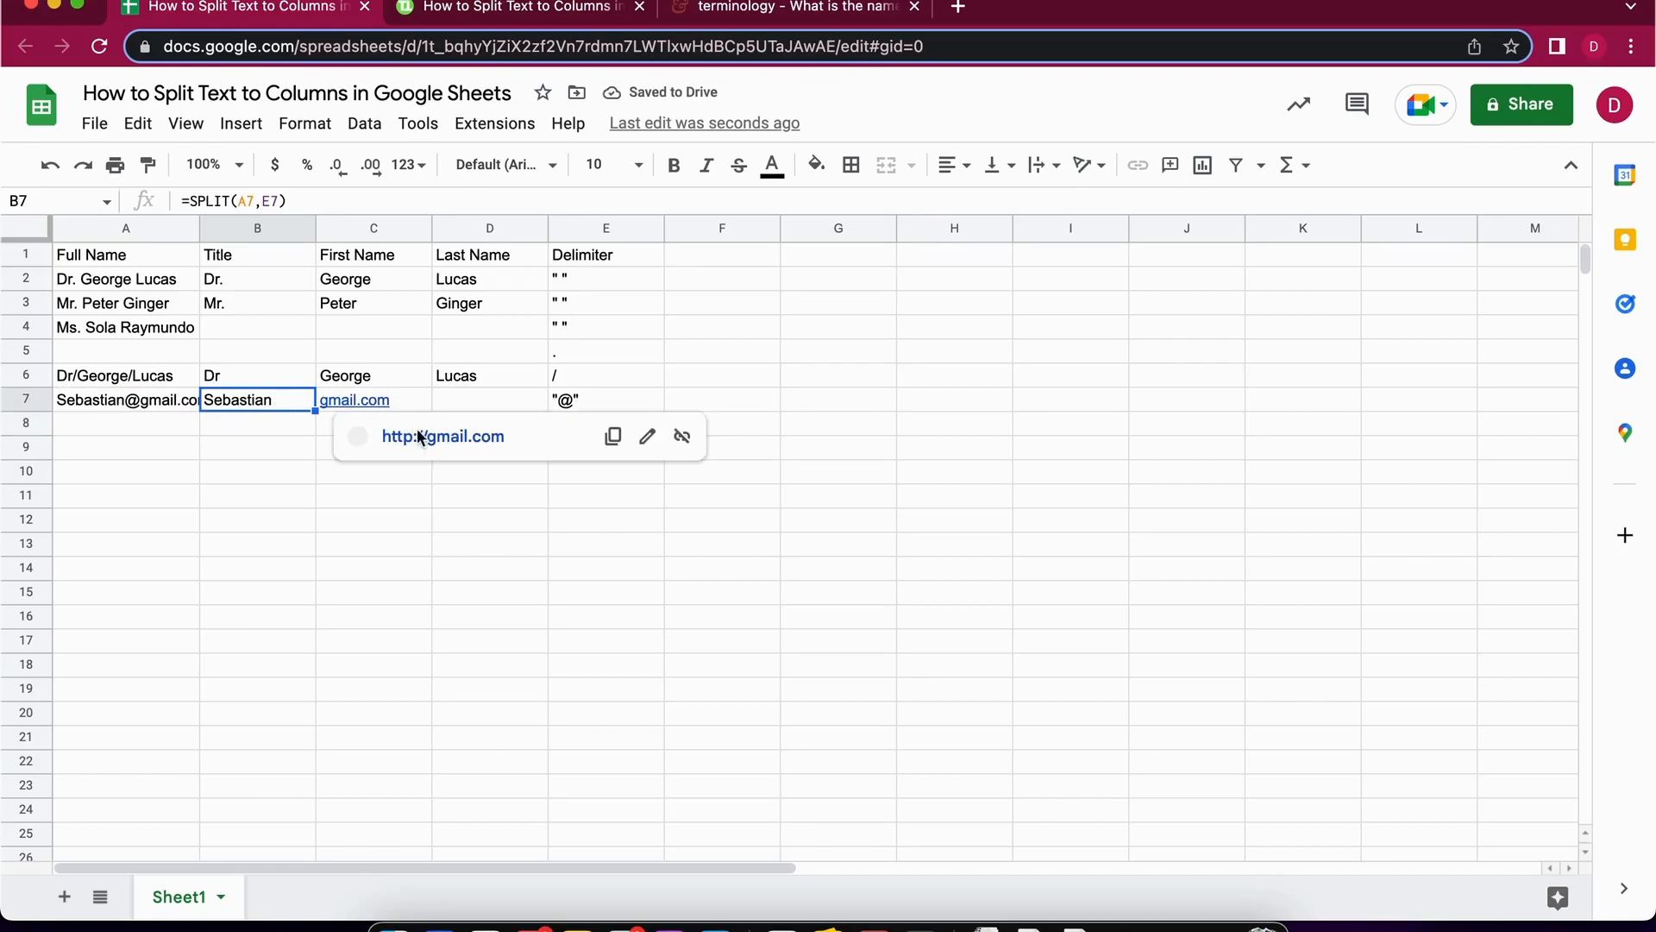
left_click(353, 569)
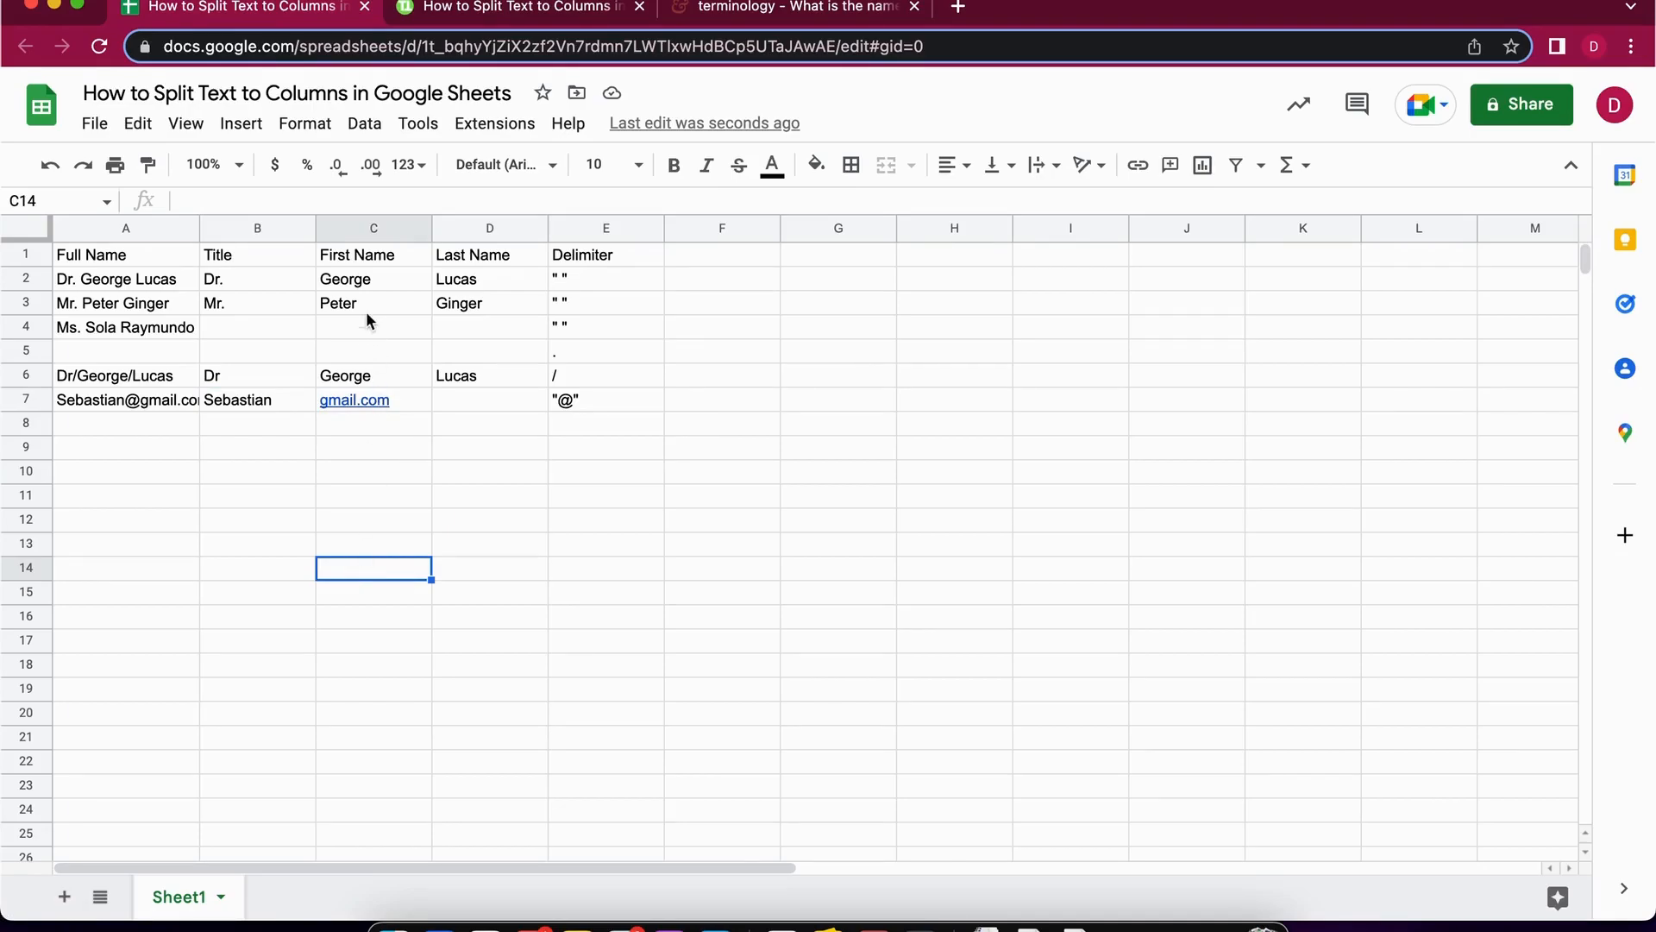
left_click(261, 408)
left_click(287, 459)
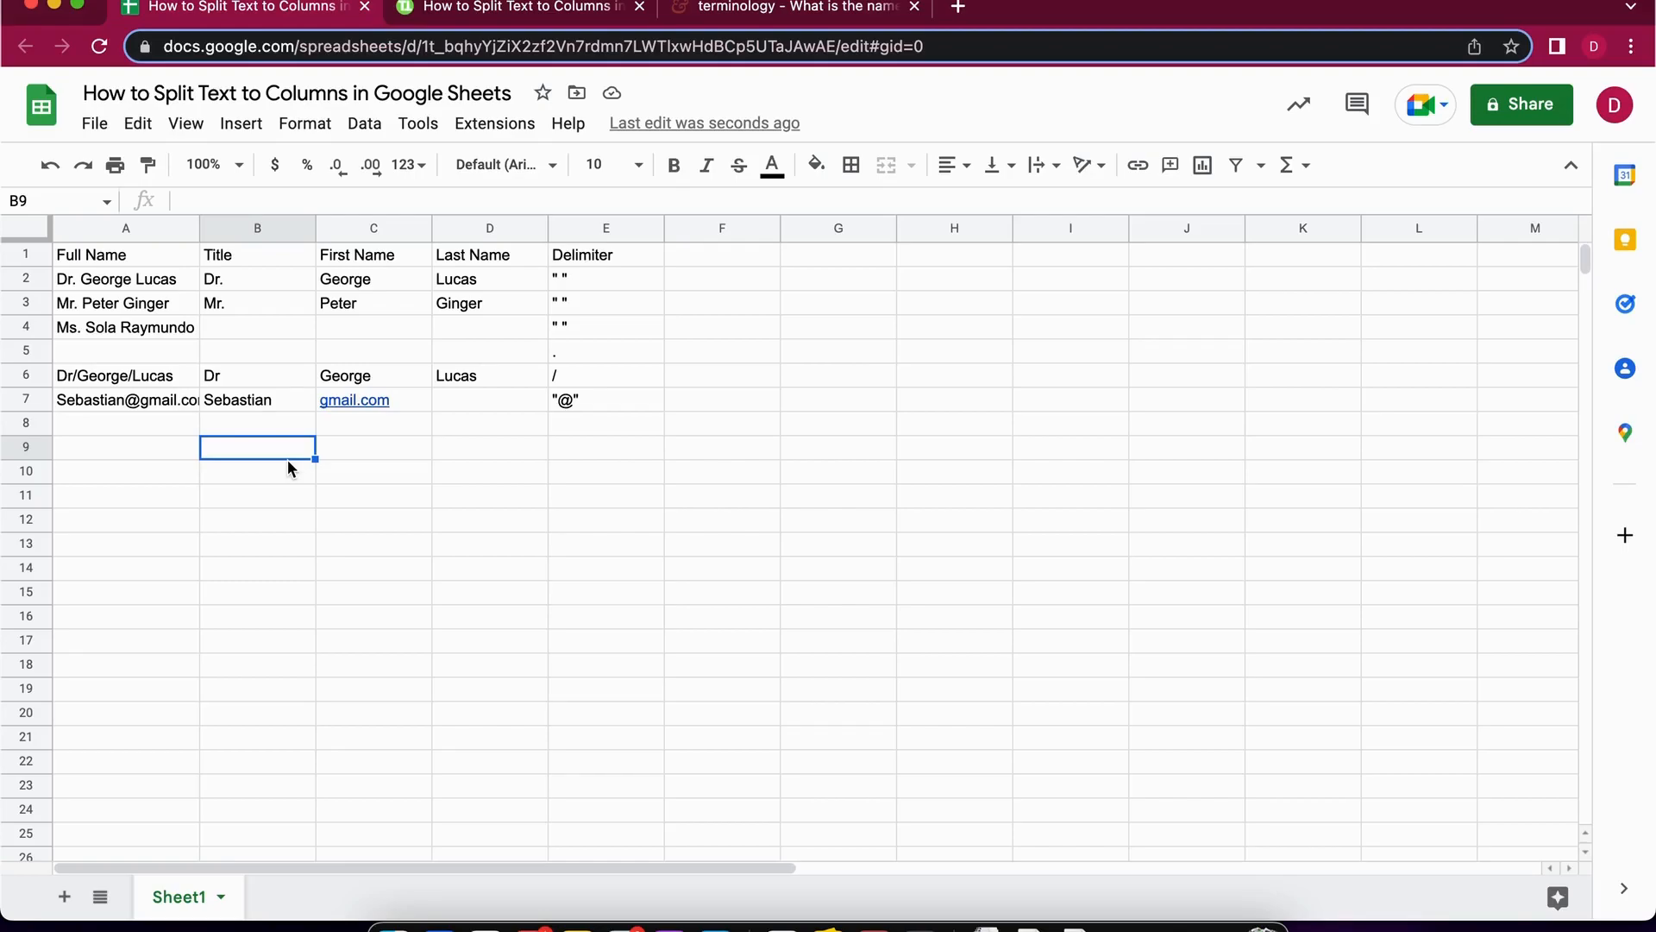
left_click(366, 130)
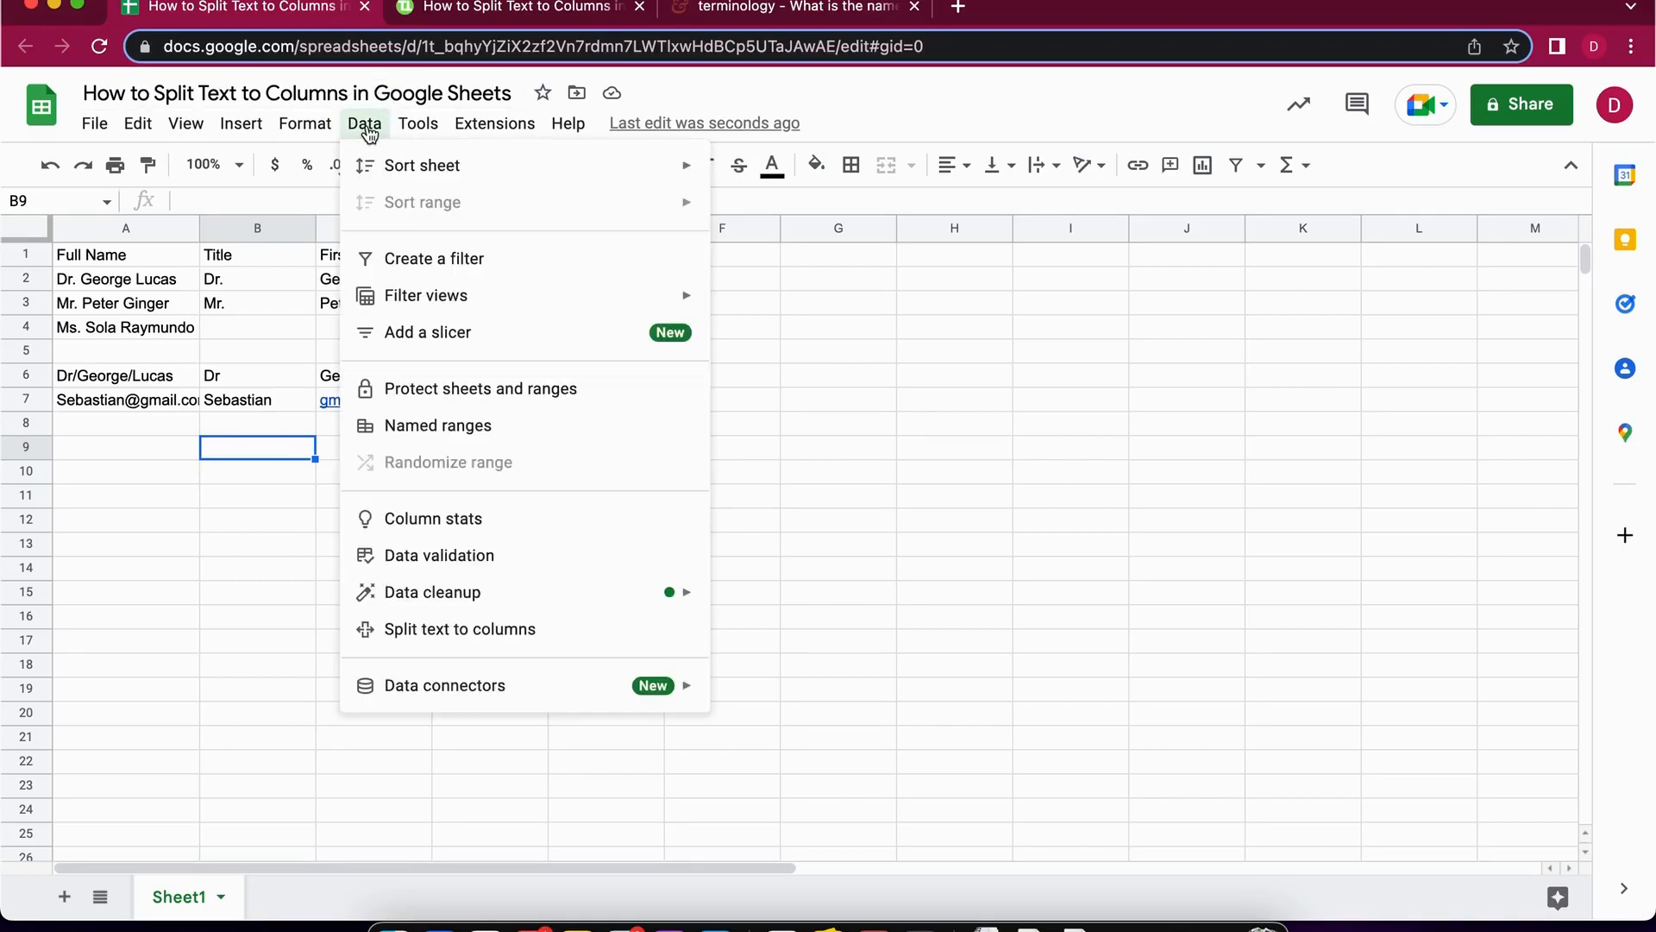
left_click(286, 497)
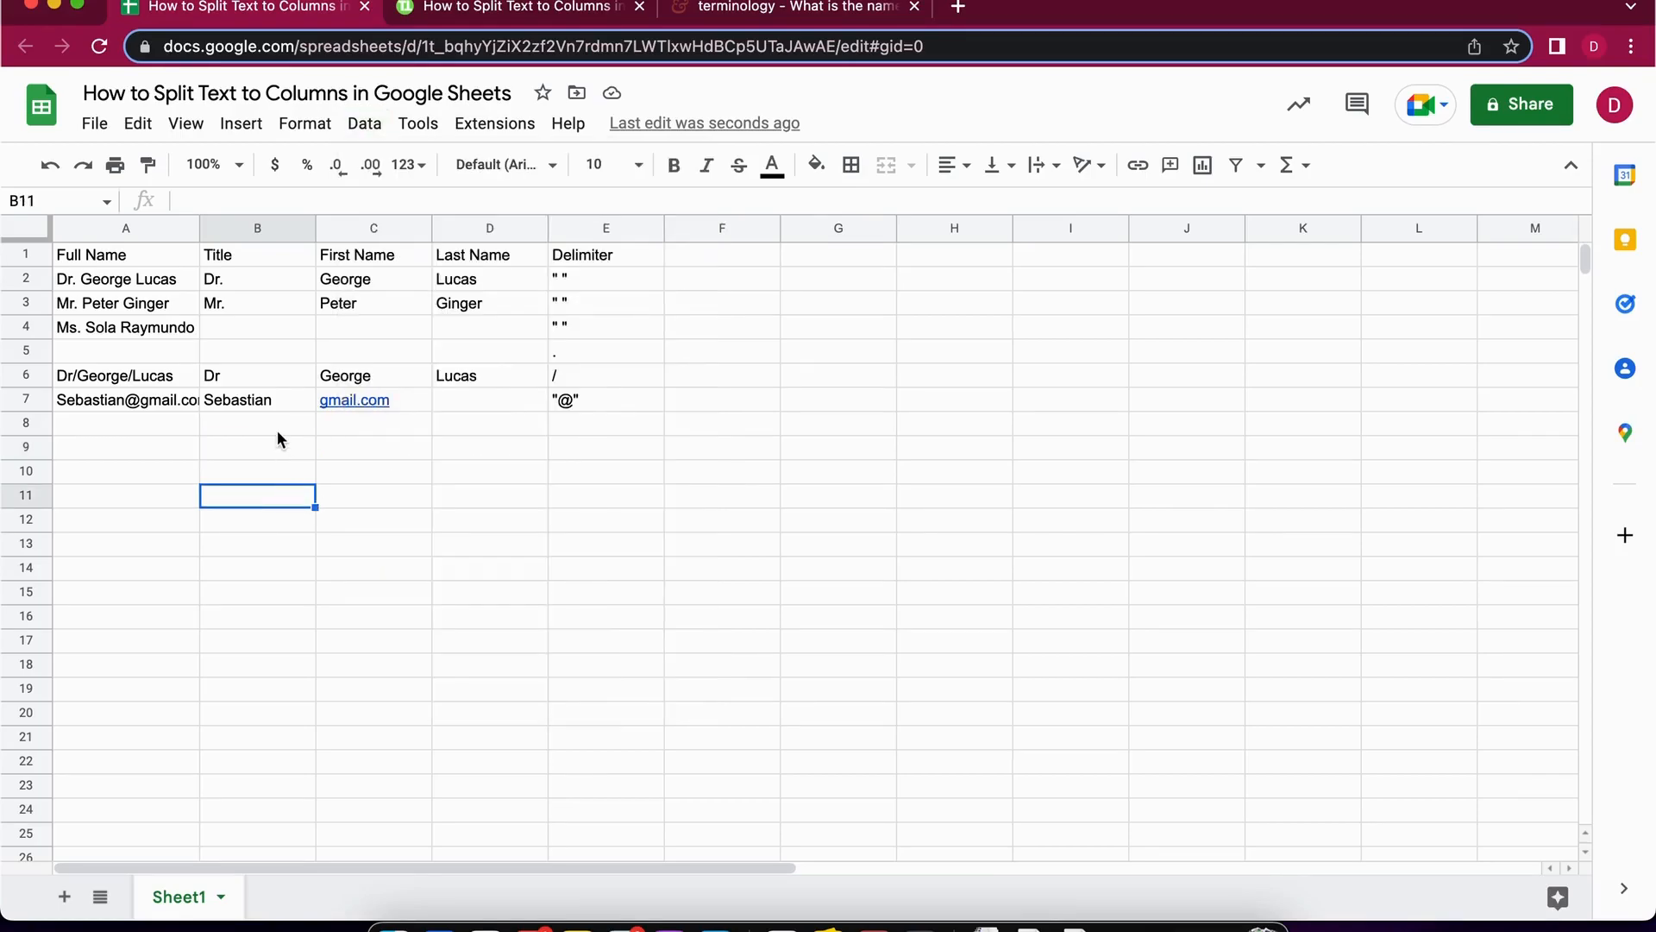